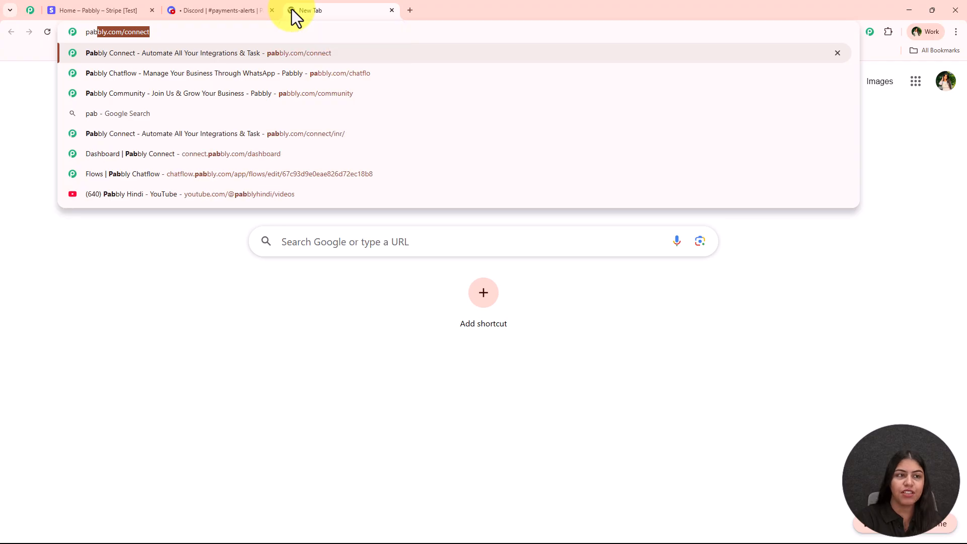
Open the Pabbly Connect website at pabbly.com/connect, and bring up the Stripe test dashboard
{"action": "key", "text": "Return"}
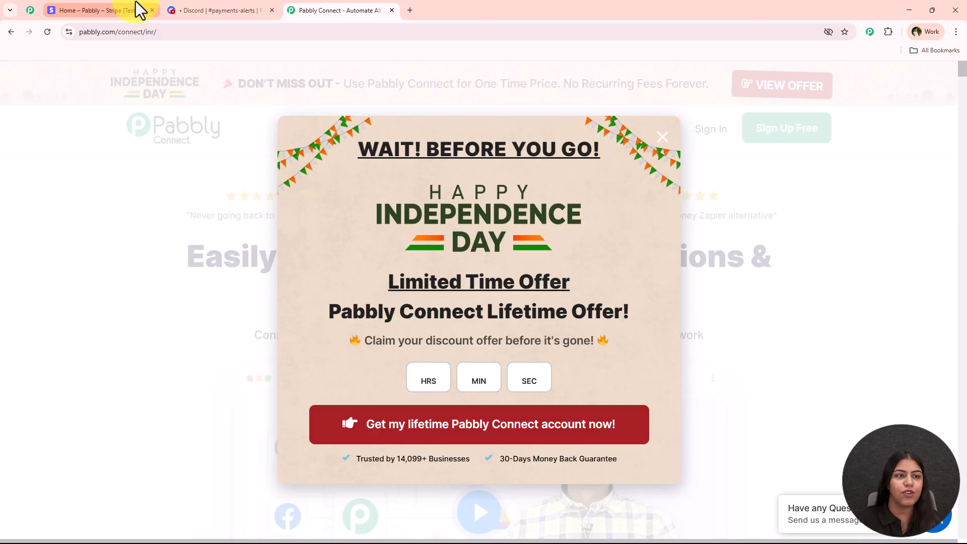
{"action": "left_click", "coordinate": [134, 10]}
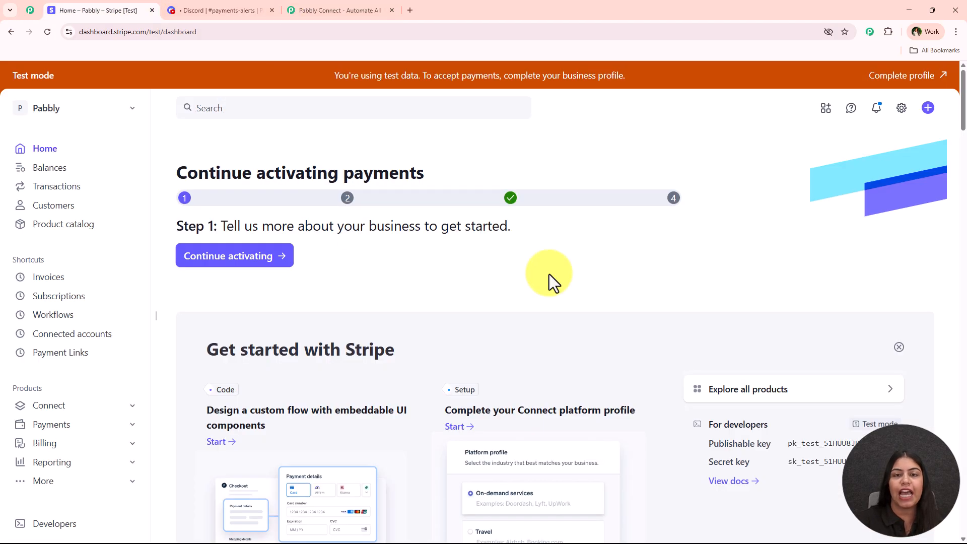
Look through the Pabbly Community page, examining its membership benefits, trusted businesses, sample posts, video tutorials and user reviews
{"action": "left_click", "coordinate": [30, 11]}
{"action": "scroll", "coordinate": [112, 301], "scroll_direction": "up", "scroll_amount": 10}
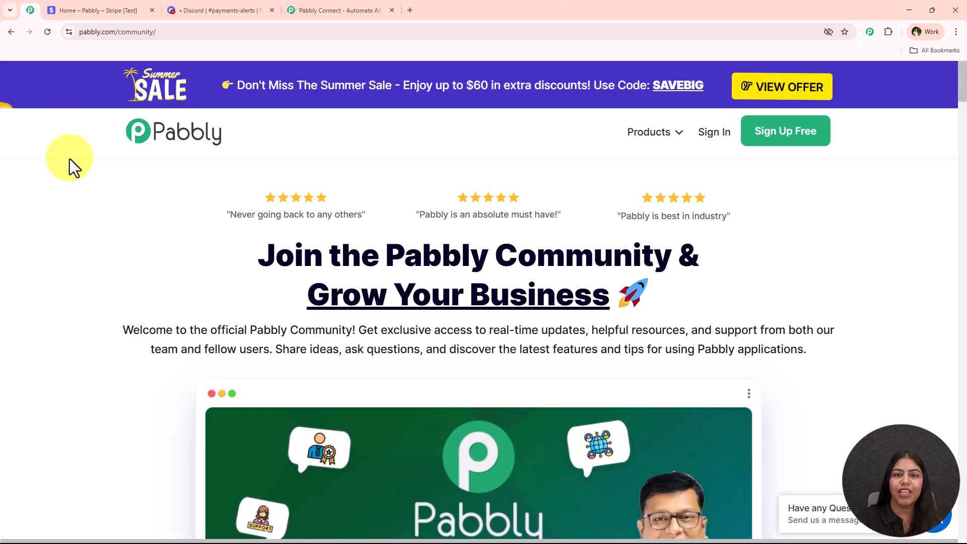
{"action": "scroll", "coordinate": [151, 240], "scroll_direction": "down", "scroll_amount": 1}
{"action": "scroll", "coordinate": [151, 240], "scroll_direction": "down", "scroll_amount": 3}
{"action": "scroll", "coordinate": [151, 240], "scroll_direction": "down", "scroll_amount": 3}
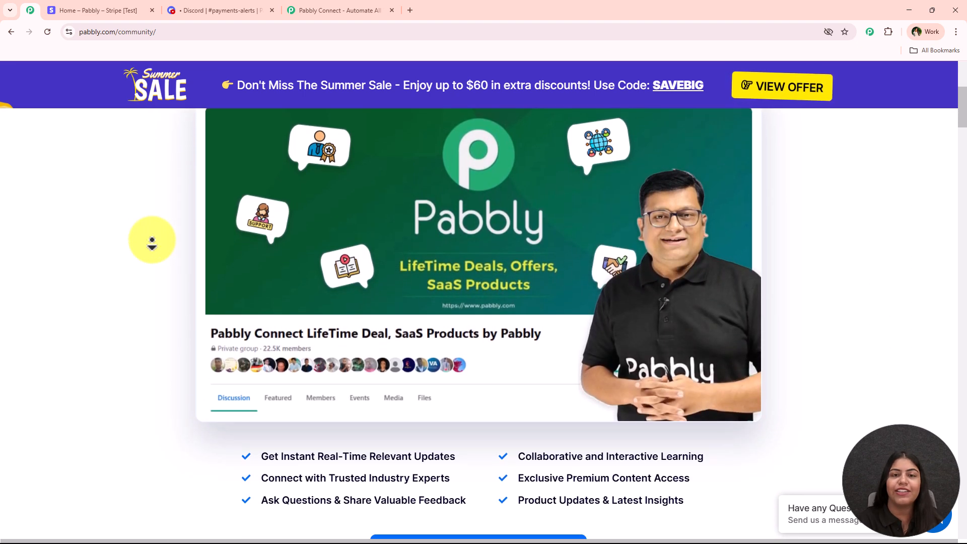
{"action": "scroll", "coordinate": [151, 240], "scroll_direction": "down", "scroll_amount": 3}
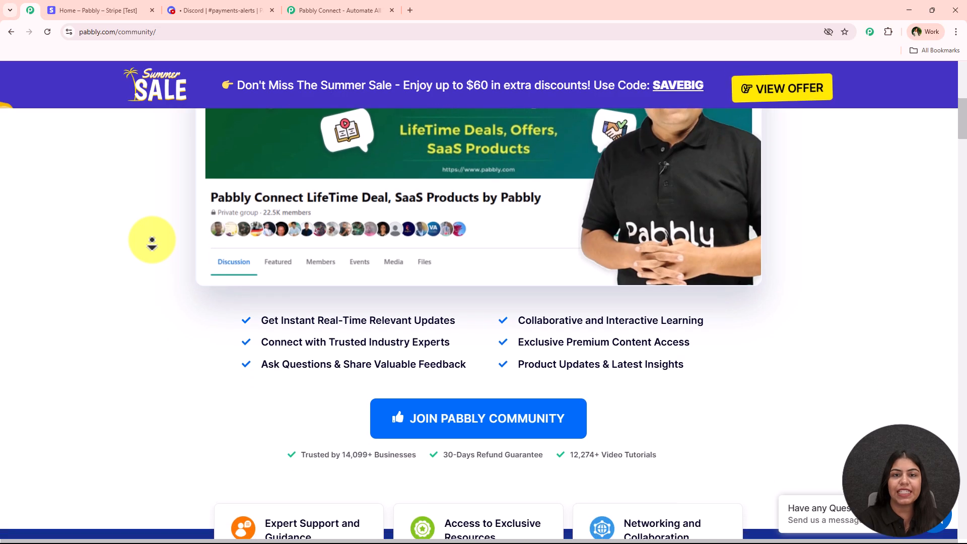
{"action": "scroll", "coordinate": [151, 240], "scroll_direction": "down", "scroll_amount": 3}
{"action": "scroll", "coordinate": [151, 240], "scroll_direction": "down", "scroll_amount": 3}
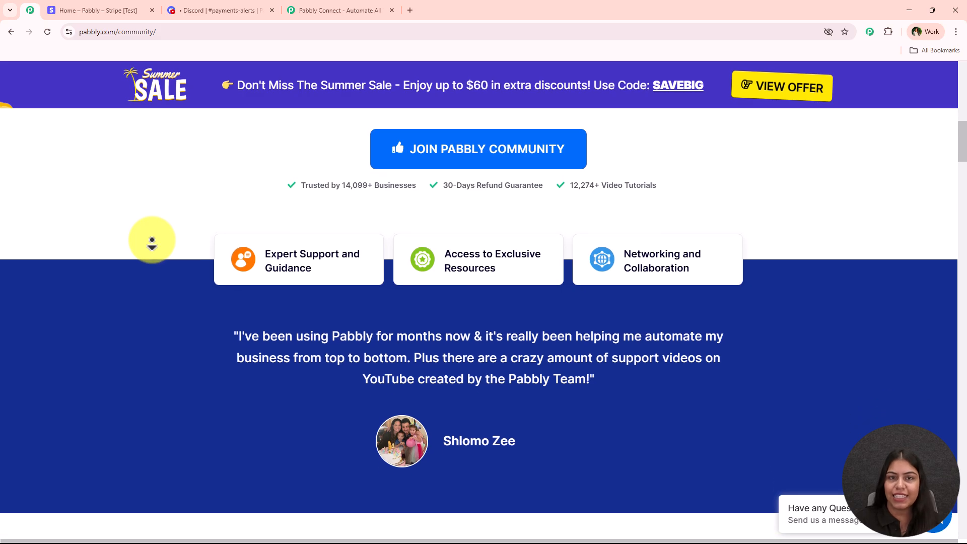
{"action": "scroll", "coordinate": [152, 240], "scroll_direction": "down", "scroll_amount": 3}
{"action": "scroll", "coordinate": [152, 240], "scroll_direction": "down", "scroll_amount": 3}
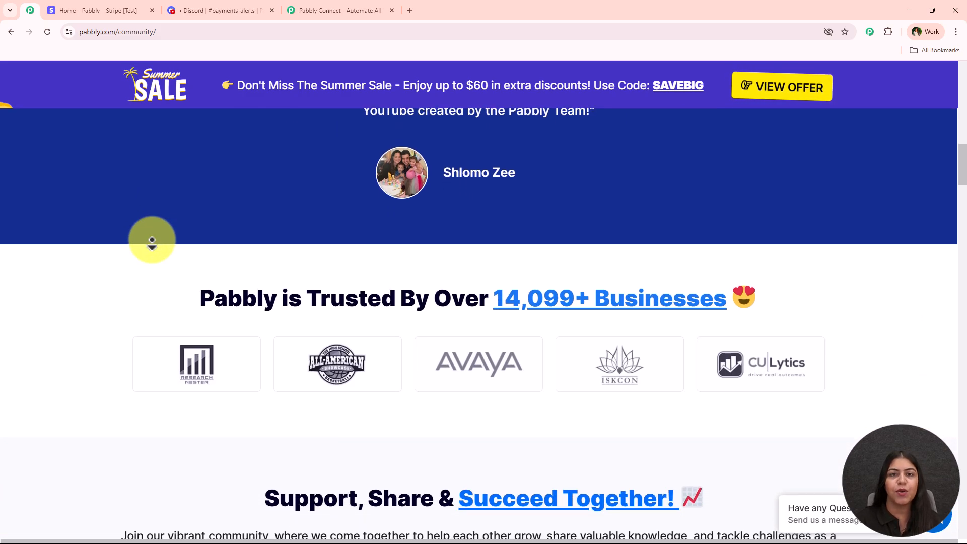
{"action": "scroll", "coordinate": [152, 240], "scroll_direction": "down", "scroll_amount": 3}
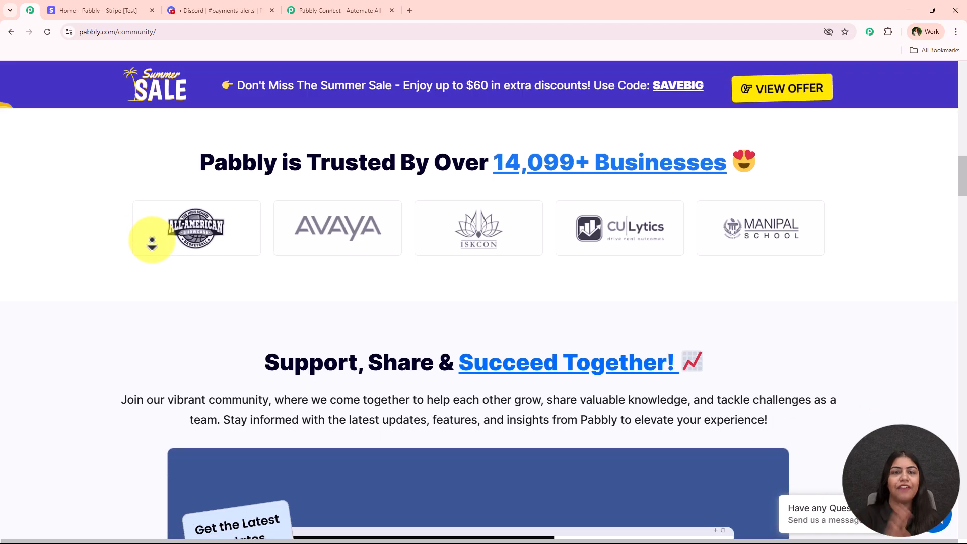
{"action": "scroll", "coordinate": [152, 240], "scroll_direction": "down", "scroll_amount": 3}
{"action": "scroll", "coordinate": [152, 240], "scroll_direction": "down", "scroll_amount": 3}
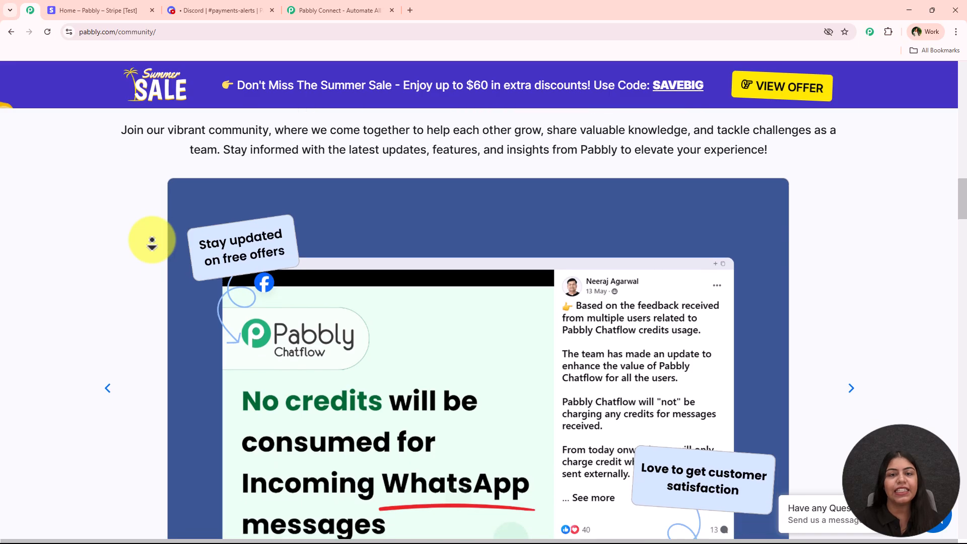
{"action": "scroll", "coordinate": [151, 240], "scroll_direction": "down", "scroll_amount": 3}
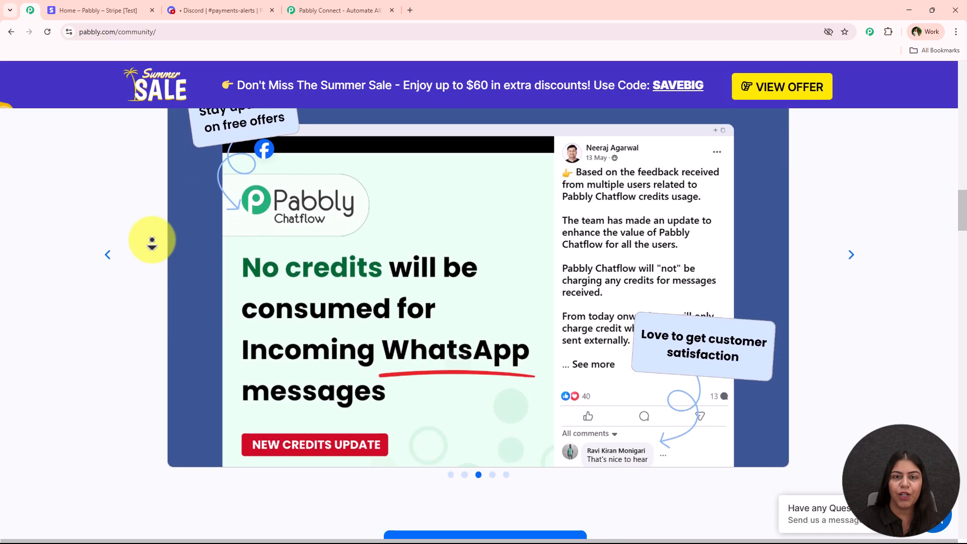
{"action": "scroll", "coordinate": [200, 373], "scroll_direction": "down", "scroll_amount": 15}
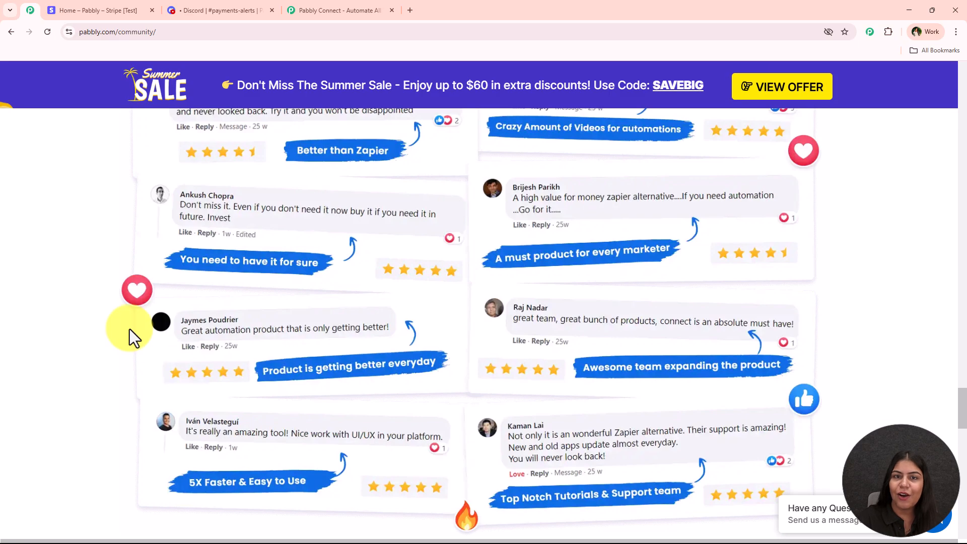
{"action": "scroll", "coordinate": [425, 334], "scroll_direction": "up", "scroll_amount": 10}
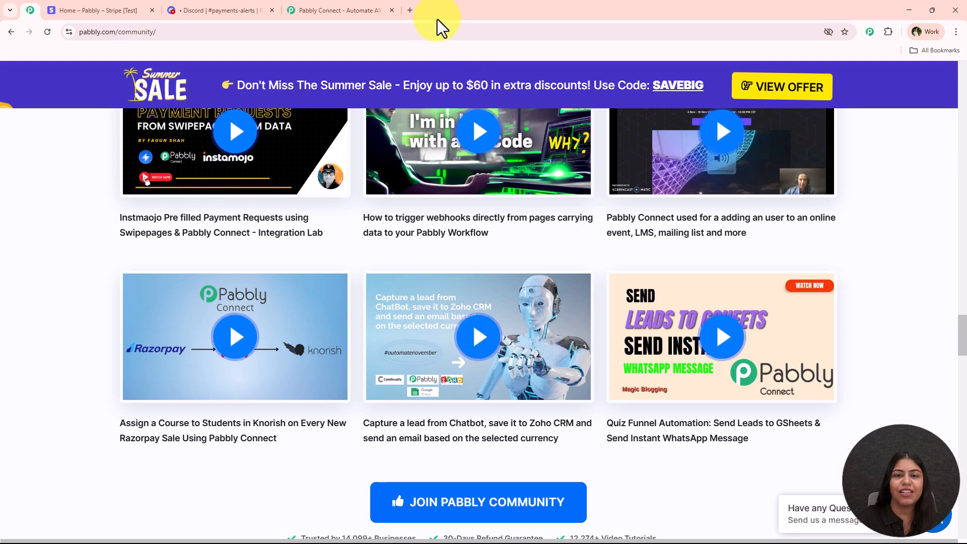
Return to the Pabbly Connect website, dismiss the Independence Day offer and sign in to the account
{"action": "left_click", "coordinate": [360, 9]}
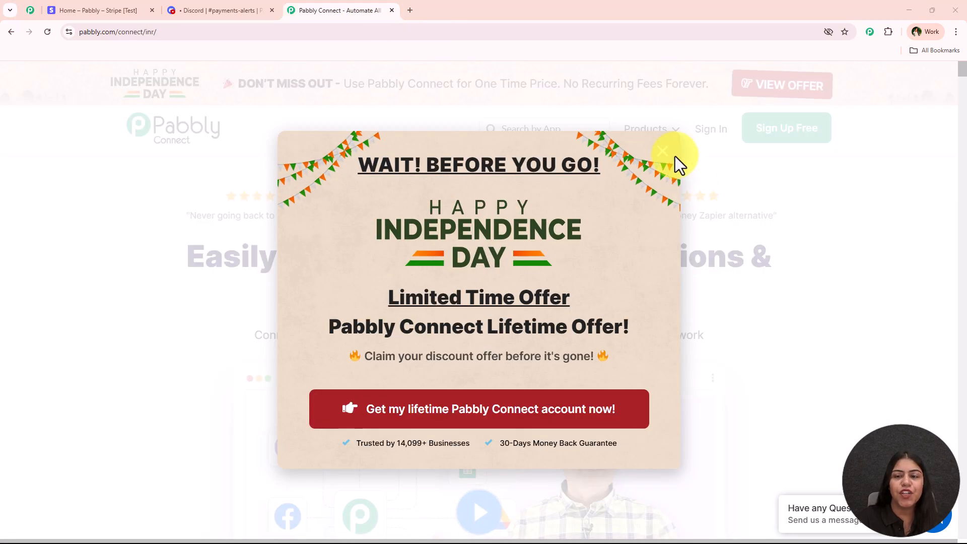
{"action": "left_click", "coordinate": [662, 152]}
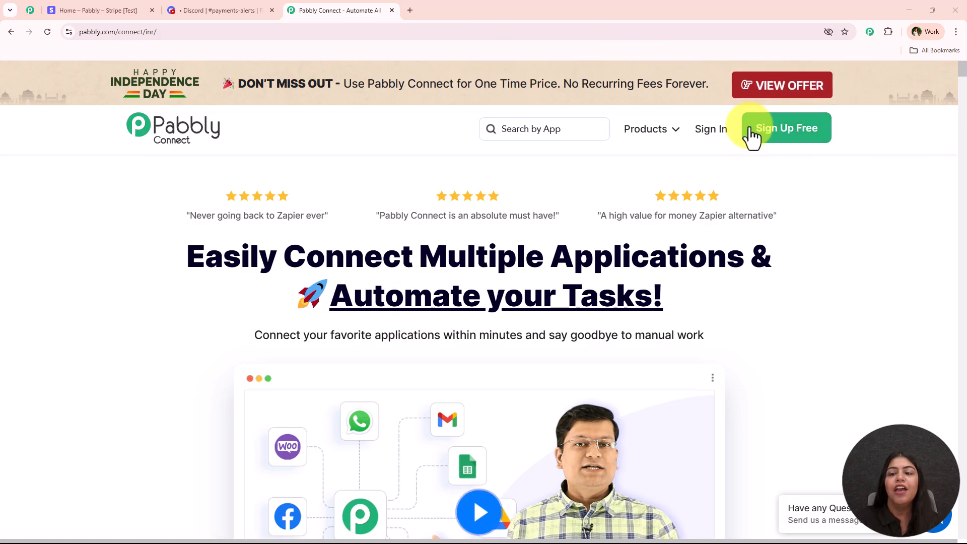
{"action": "left_click", "coordinate": [724, 124]}
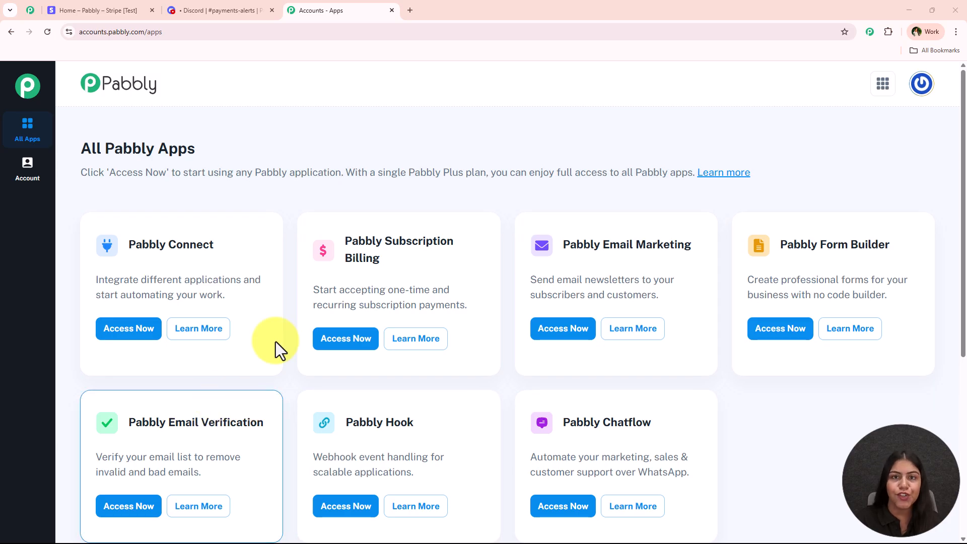
Access the Pabbly Connect application from the overview of all Pabbly apps
{"action": "scroll", "coordinate": [403, 302], "scroll_direction": "down", "scroll_amount": 1}
{"action": "scroll", "coordinate": [467, 328], "scroll_direction": "up", "scroll_amount": 1}
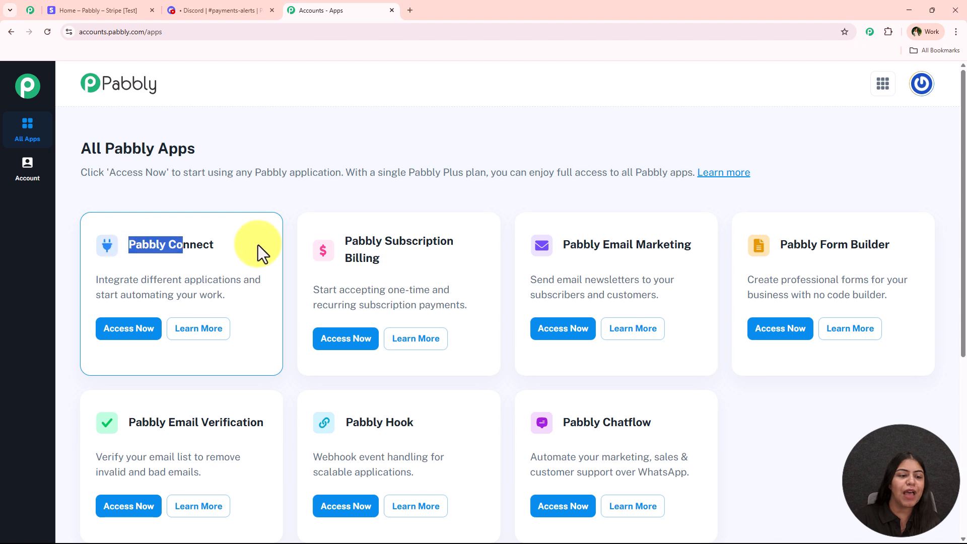
{"action": "left_click_drag", "start_coordinate": [141, 279], "coordinate": [239, 276]}
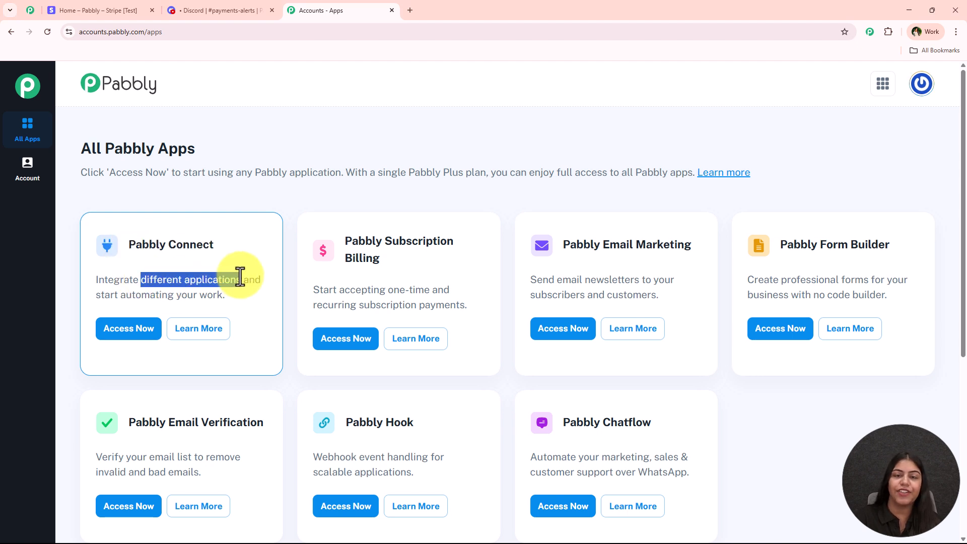
{"action": "left_click", "coordinate": [117, 332]}
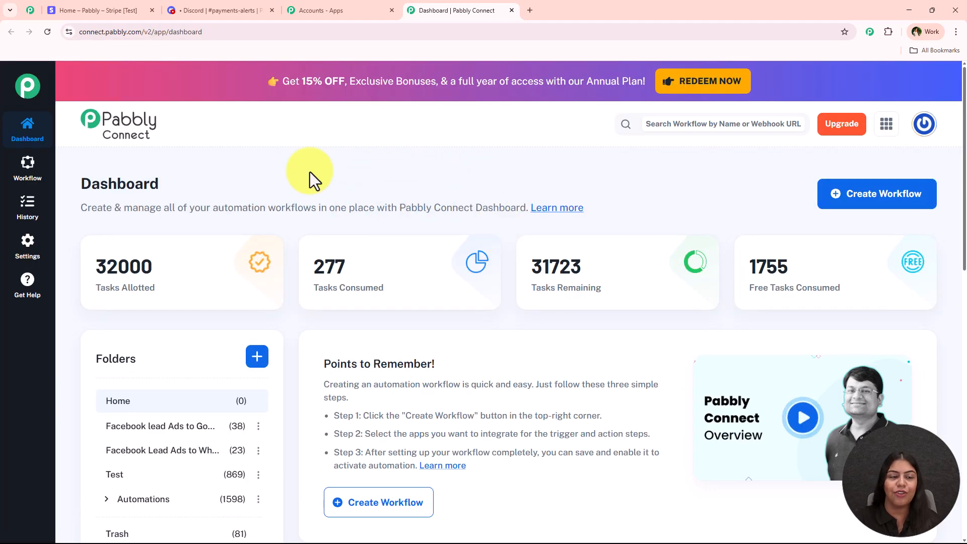
Start a new workflow from the dashboard using the New (Beta) workflow builder
{"action": "double_click", "coordinate": [152, 186]}
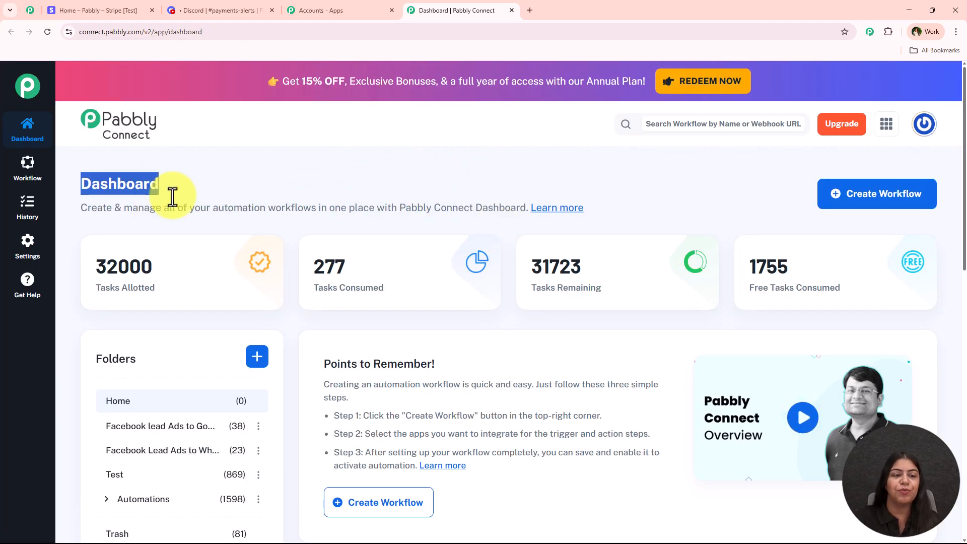
{"action": "left_click", "coordinate": [443, 206]}
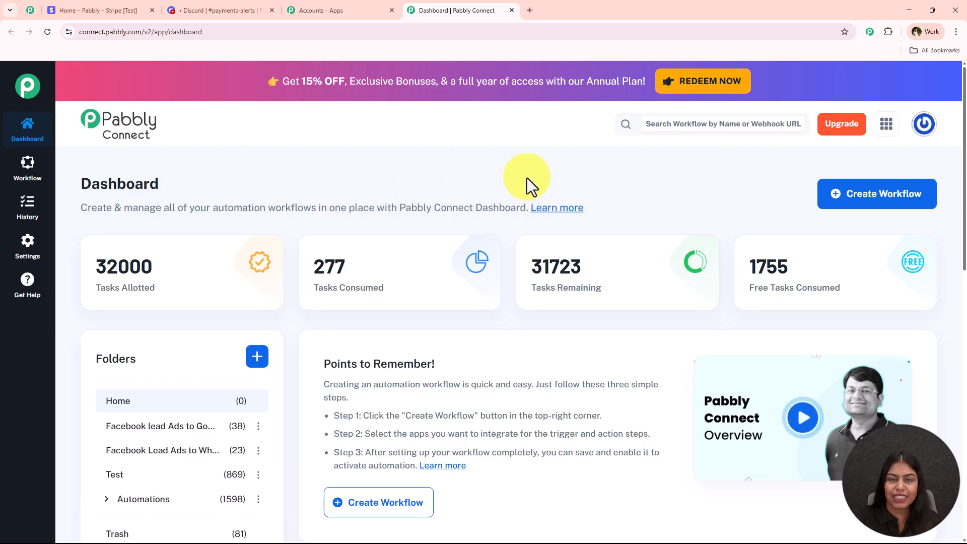
{"action": "left_click", "coordinate": [905, 206]}
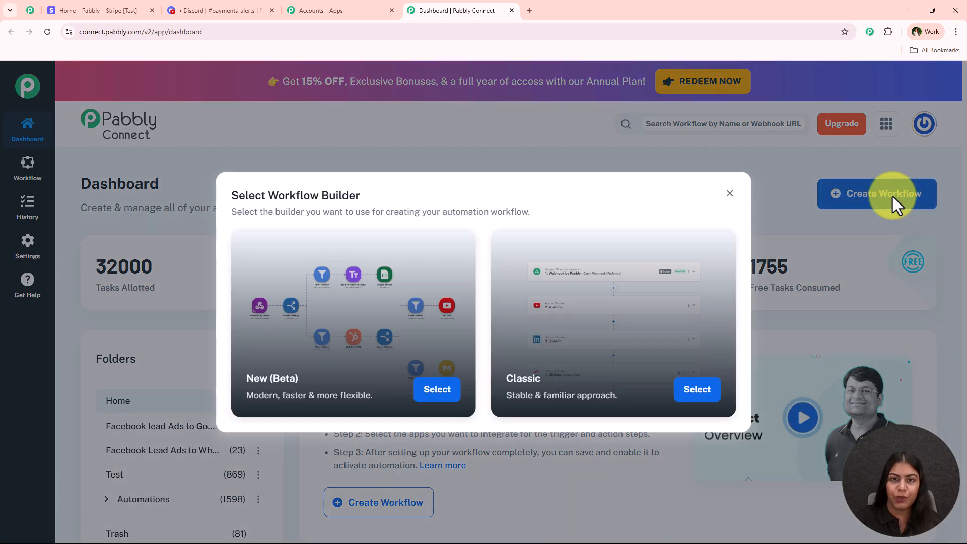
{"action": "left_click_drag", "start_coordinate": [267, 195], "coordinate": [425, 200]}
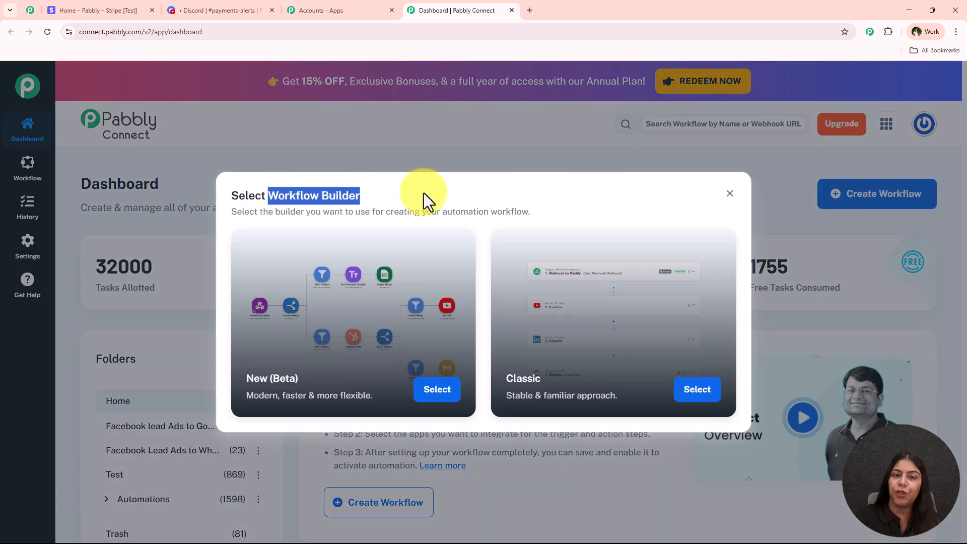
{"action": "left_click", "coordinate": [426, 200]}
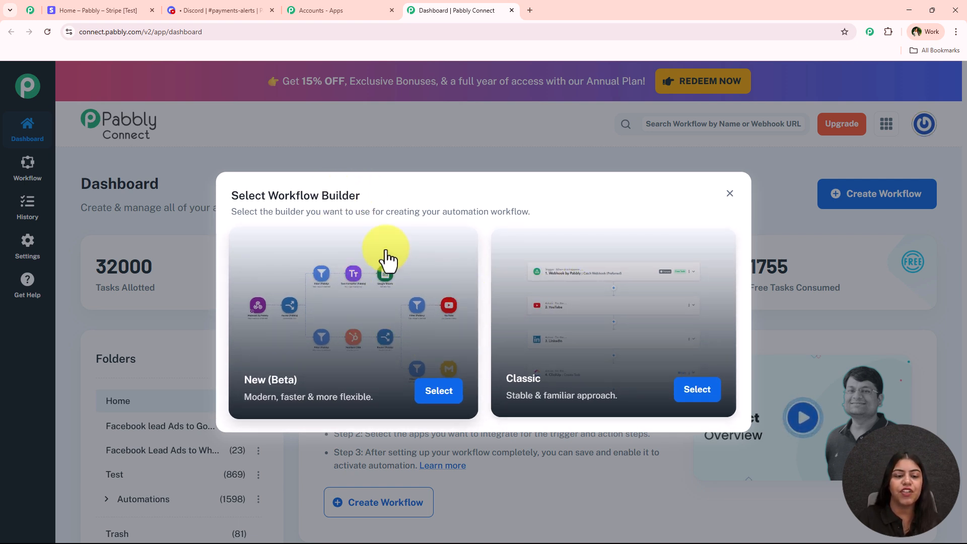
{"action": "left_click", "coordinate": [438, 391]}
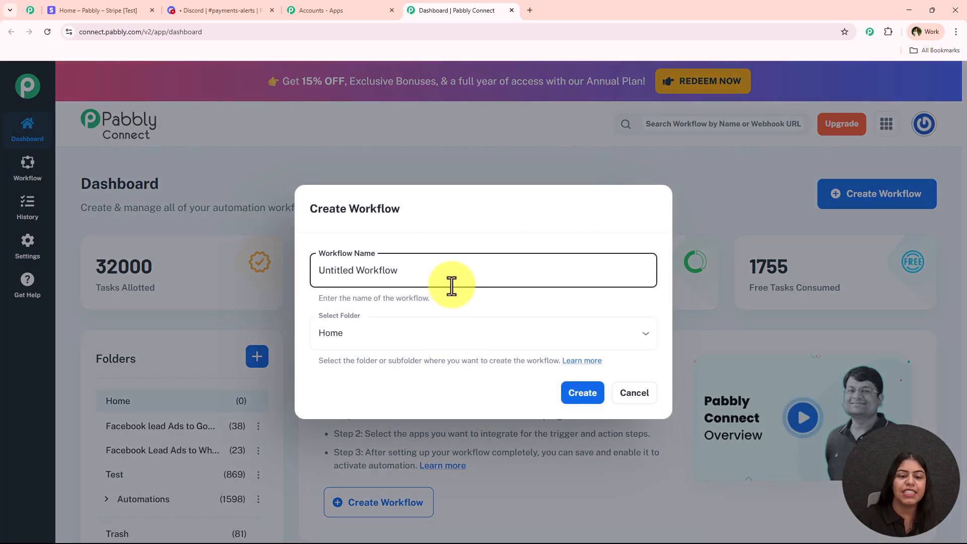
Create the workflow with the name "Notify Discord When a Payment is Captured via Stripe" in the Automations folder
{"action": "triple_click", "coordinate": [460, 261]}
{"action": "double_click", "coordinate": [423, 274]}
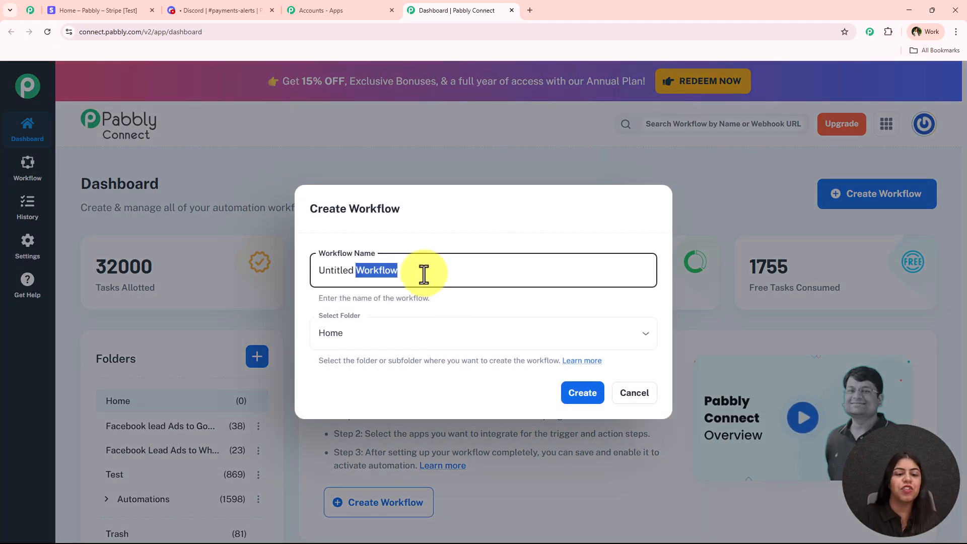
{"action": "triple_click", "coordinate": [424, 277]}
{"action": "type", "text": "Notify Discord When a Payment is Captured via Stripe"}
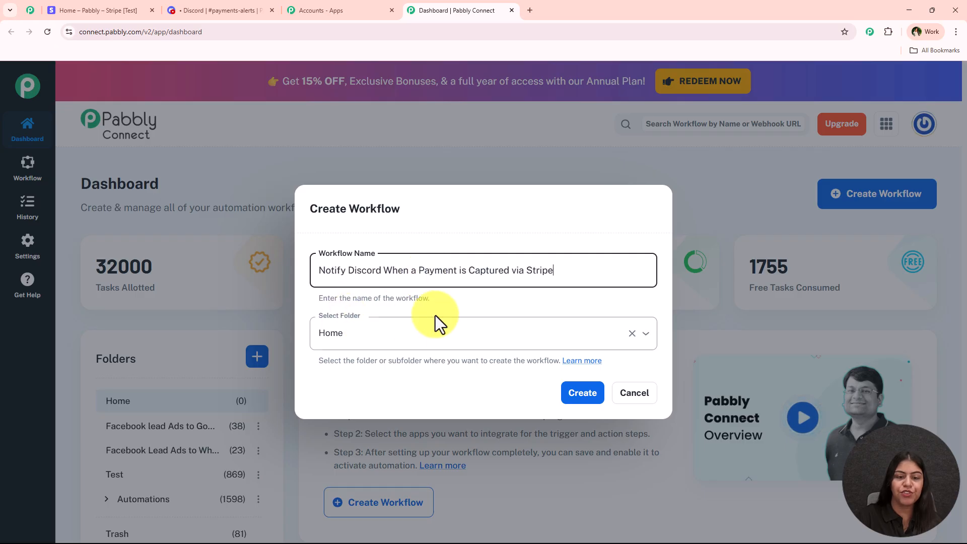
{"action": "left_click", "coordinate": [416, 329]}
{"action": "left_click", "coordinate": [405, 233]}
{"action": "left_click", "coordinate": [402, 401]}
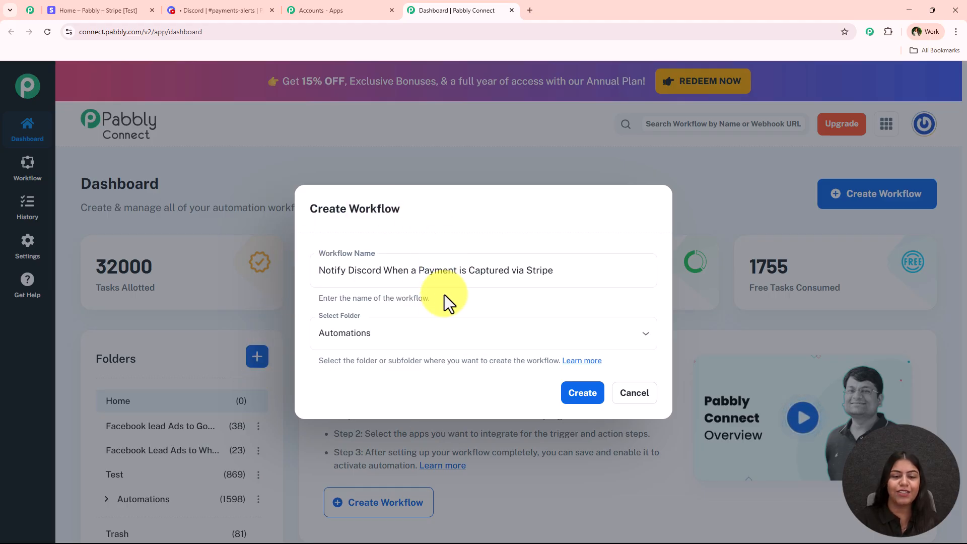
{"action": "left_click", "coordinate": [574, 402]}
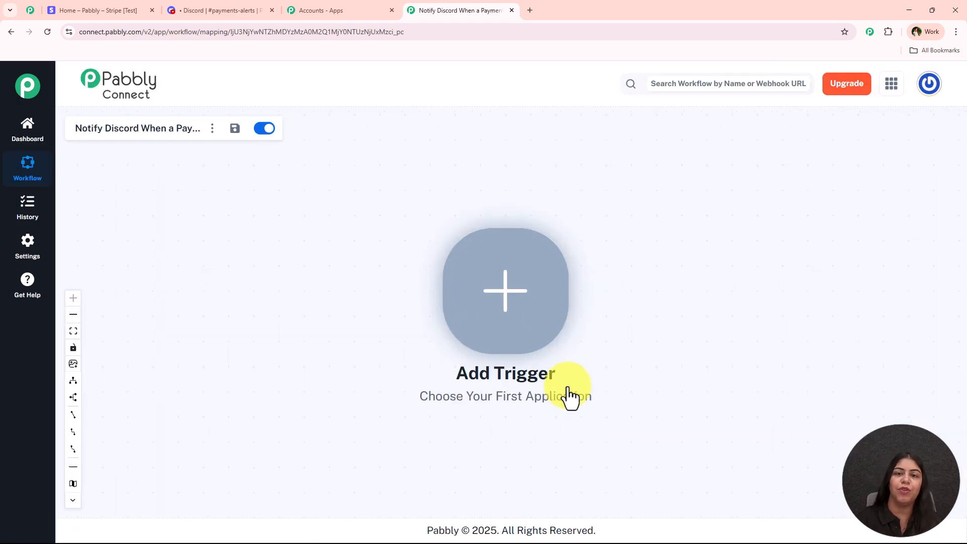
Add a trigger to the empty workflow, searching for "Str" and choosing Stripe as the trigger app
{"action": "left_click_drag", "start_coordinate": [818, 297], "coordinate": [526, 284]}
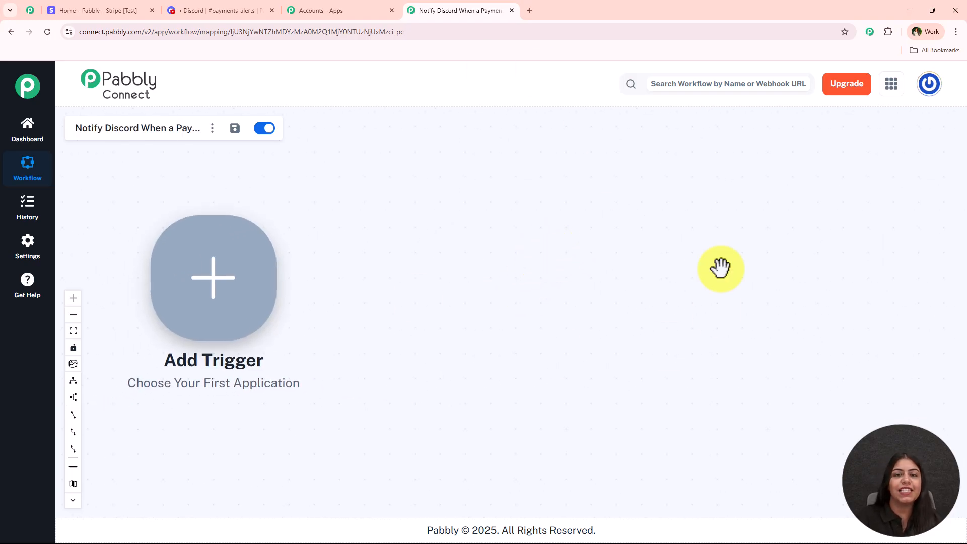
{"action": "right_click", "coordinate": [210, 237]}
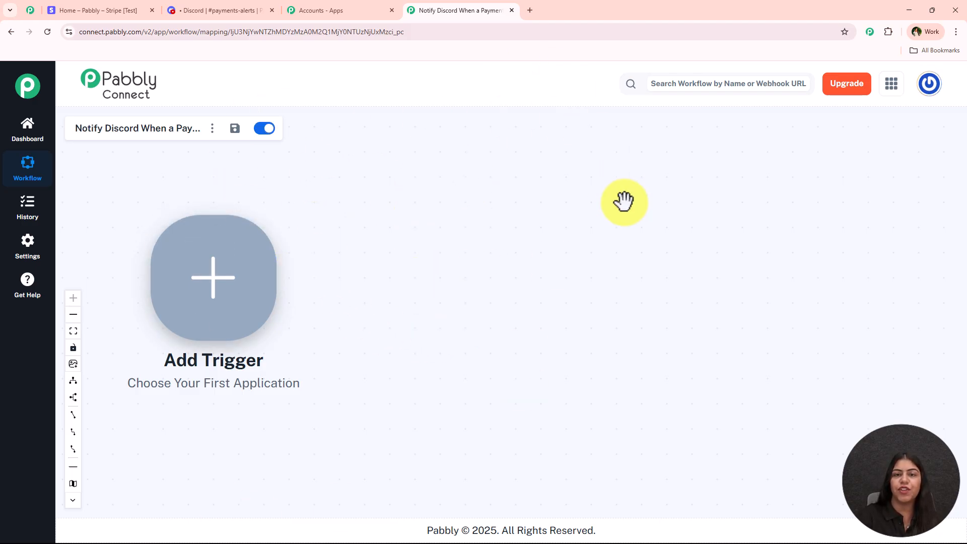
{"action": "left_click_drag", "start_coordinate": [614, 263], "coordinate": [671, 257]}
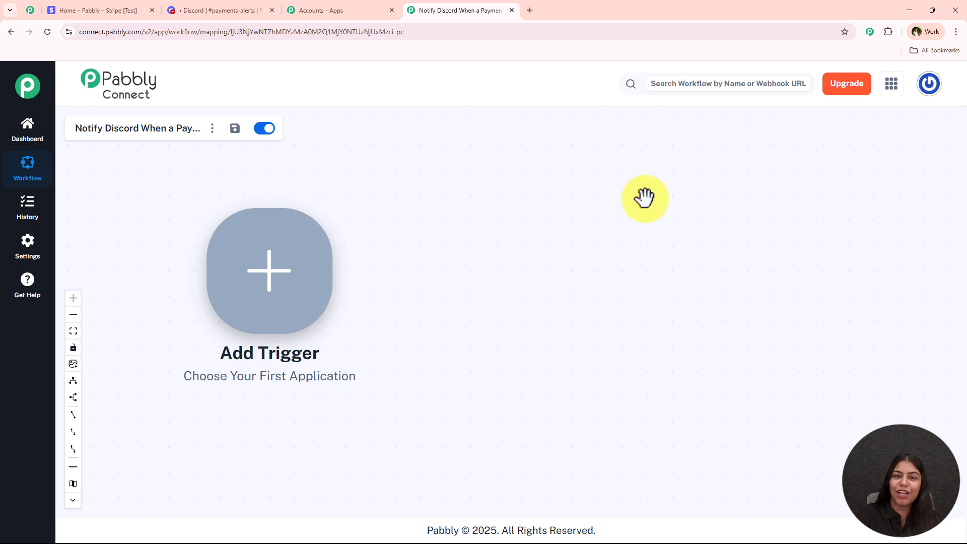
{"action": "left_click", "coordinate": [317, 282]}
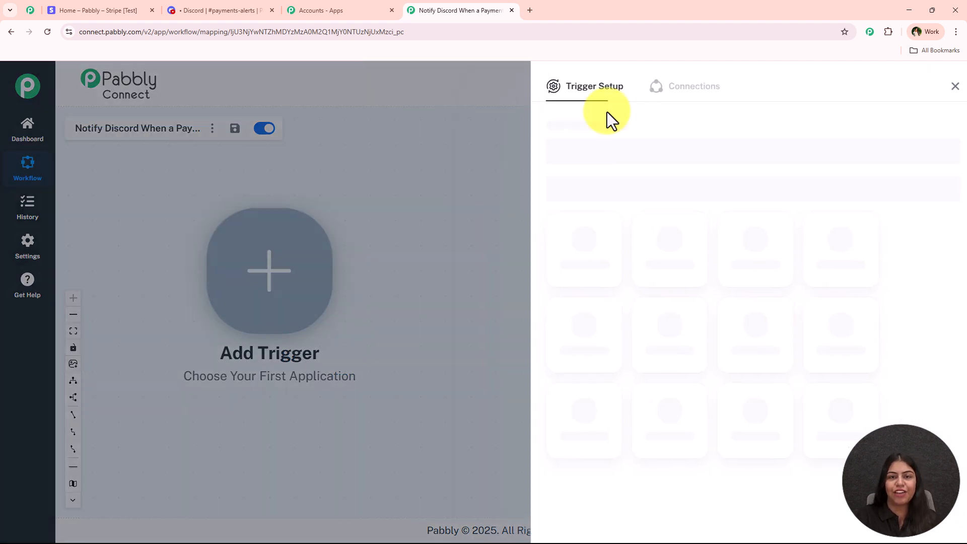
{"action": "type", "text": "Str"}
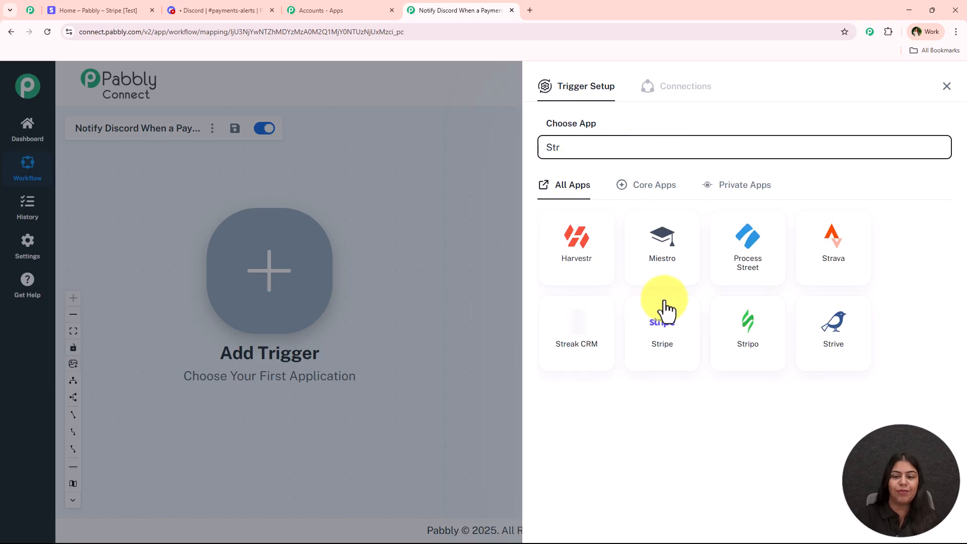
{"action": "left_click", "coordinate": [669, 328]}
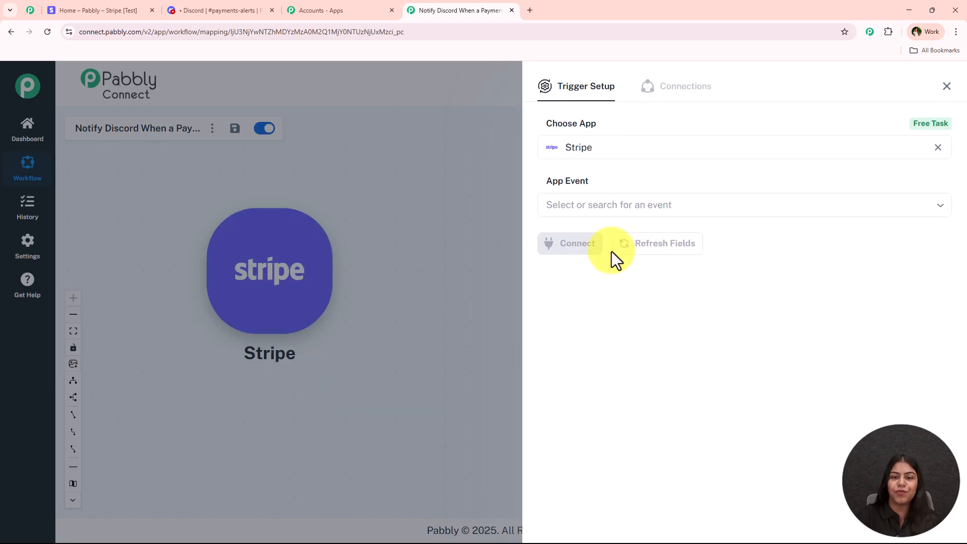
Set the Stripe trigger's app event to New Charge and connect it
{"action": "left_click", "coordinate": [632, 205]}
{"action": "scroll", "coordinate": [778, 297], "scroll_direction": "down", "scroll_amount": 3}
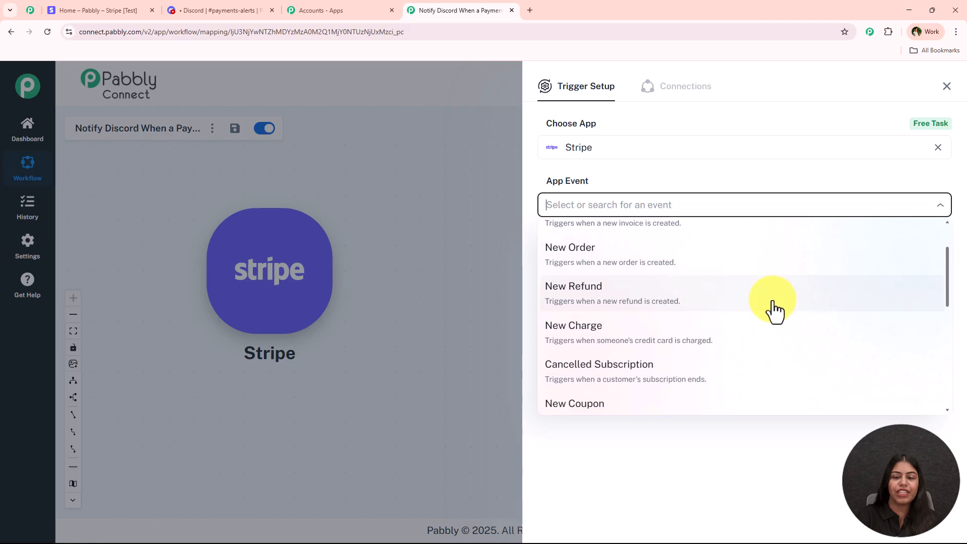
{"action": "left_click", "coordinate": [742, 305]}
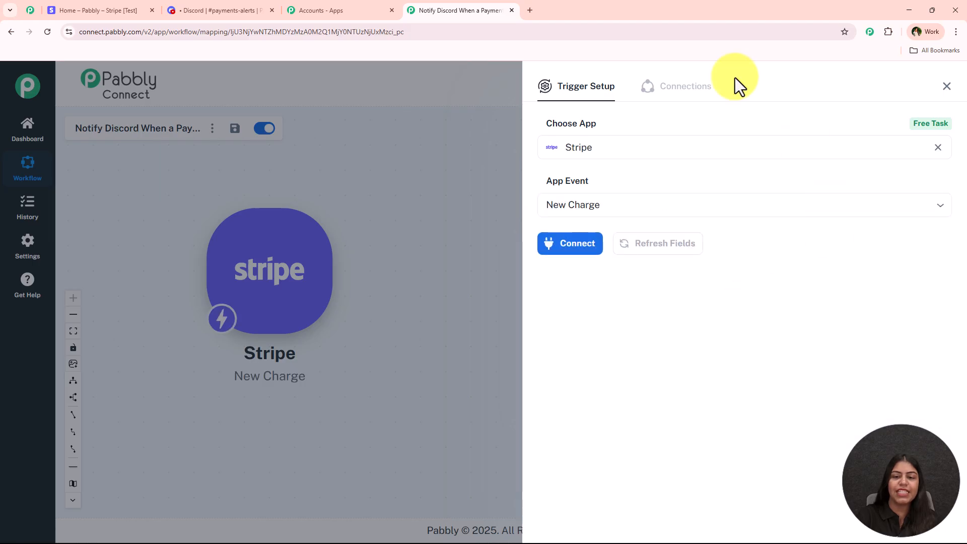
{"action": "left_click", "coordinate": [573, 249]}
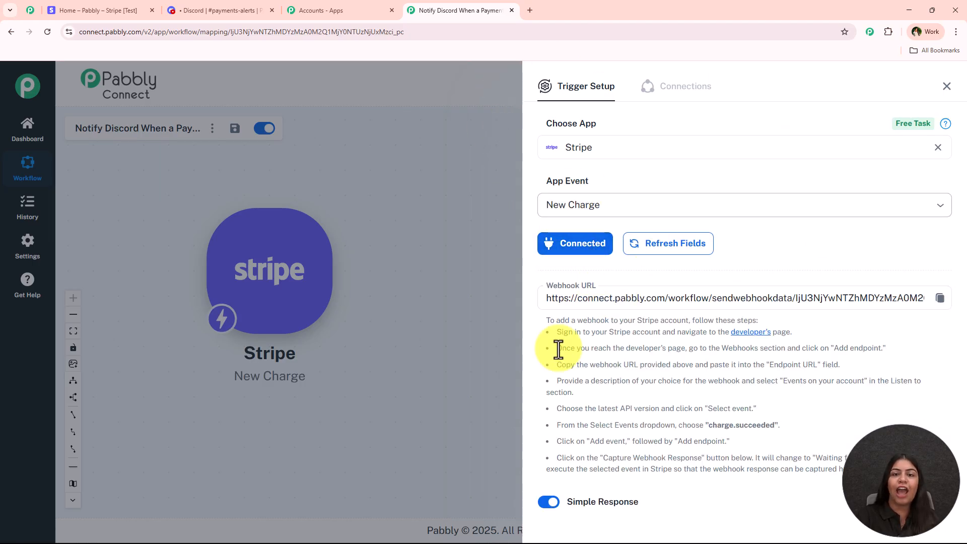
Review the webhook setup instructions for the Stripe trigger and copy its webhook URL
{"action": "scroll", "coordinate": [659, 291], "scroll_direction": "down", "scroll_amount": 1}
{"action": "scroll", "coordinate": [659, 291], "scroll_direction": "up", "scroll_amount": 1}
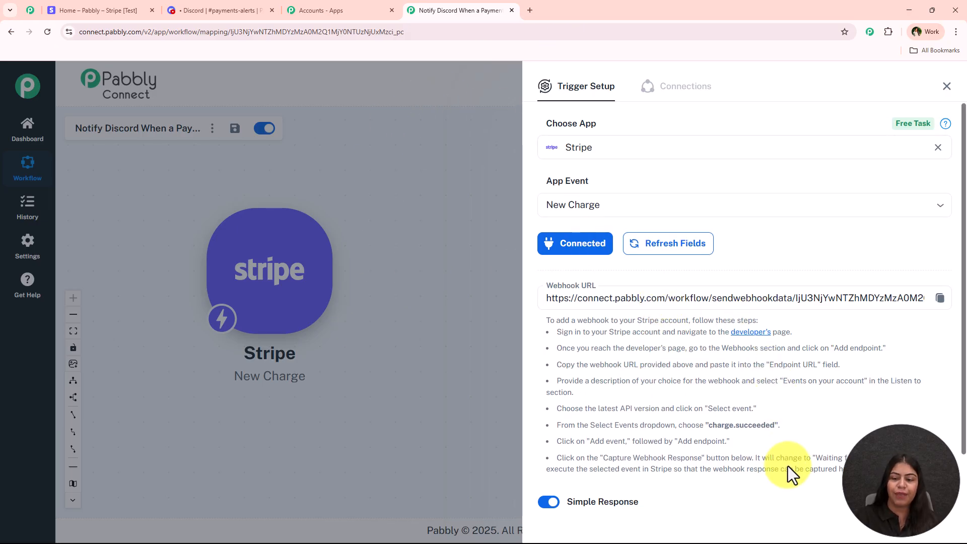
{"action": "left_click", "coordinate": [947, 304]}
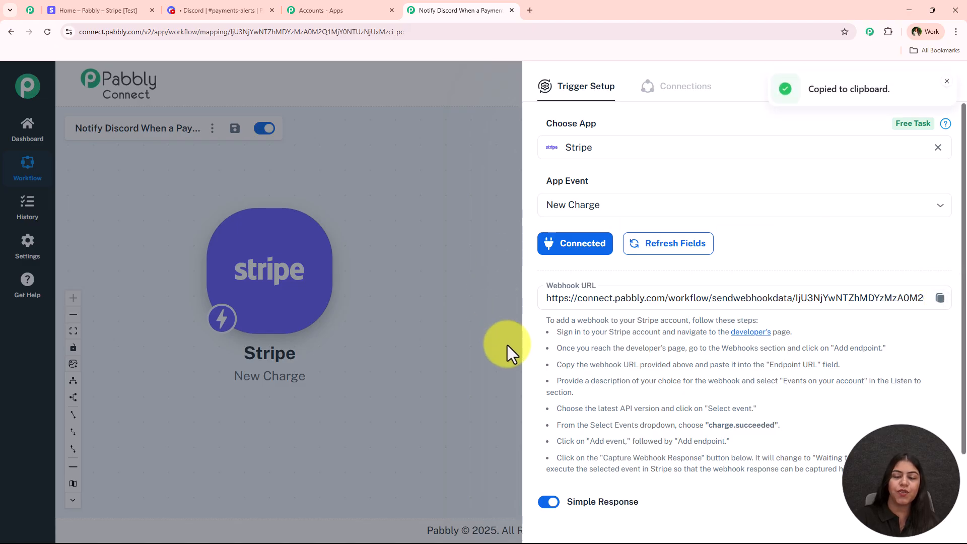
Switch to the Stripe dashboard and start adding a new event destination under the developer webhooks
{"action": "left_click", "coordinate": [120, 3]}
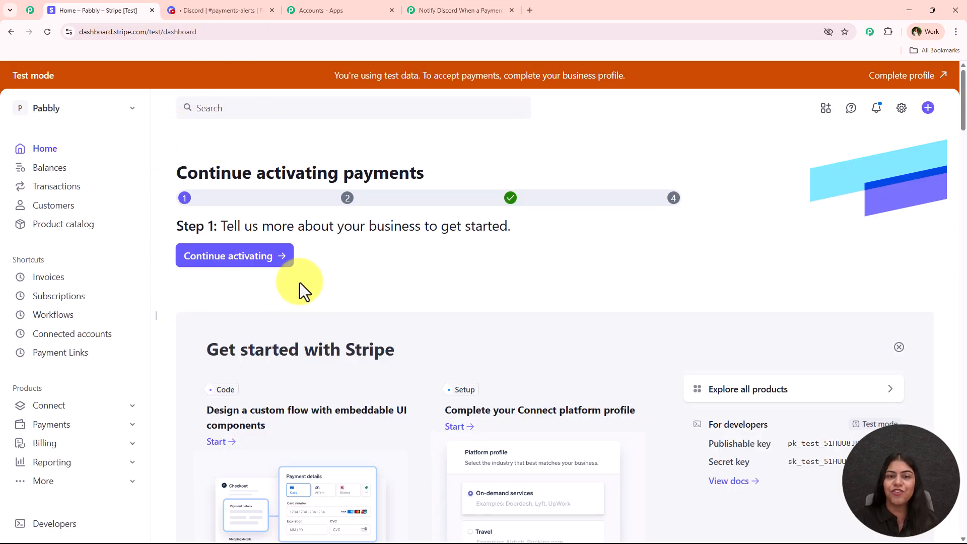
{"action": "scroll", "coordinate": [77, 289], "scroll_direction": "down", "scroll_amount": 1}
{"action": "scroll", "coordinate": [77, 290], "scroll_direction": "down", "scroll_amount": 2}
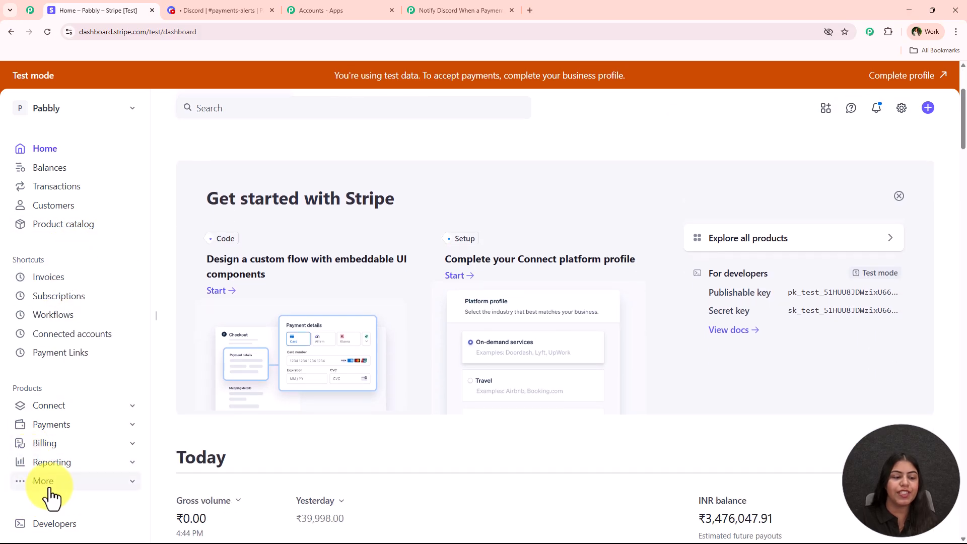
{"action": "left_click", "coordinate": [53, 527]}
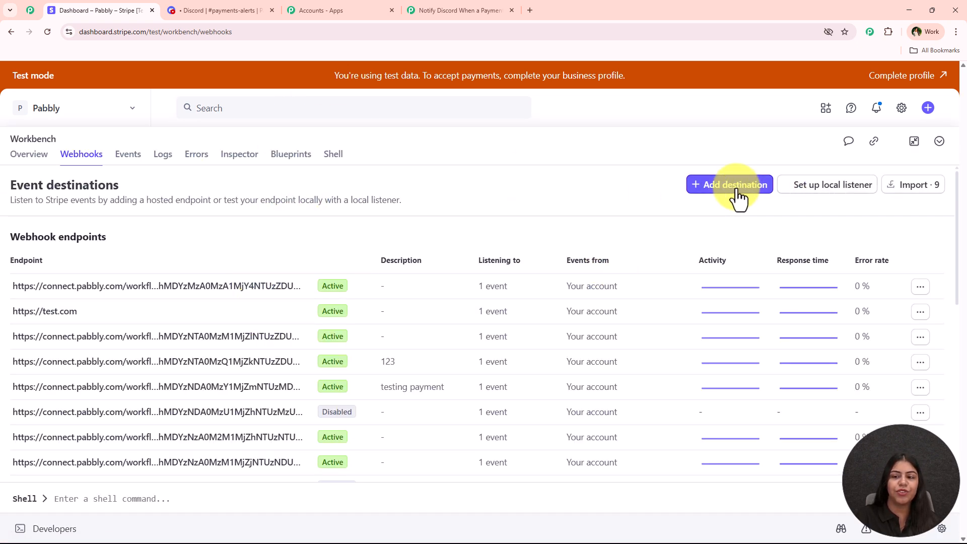
{"action": "left_click", "coordinate": [737, 191]}
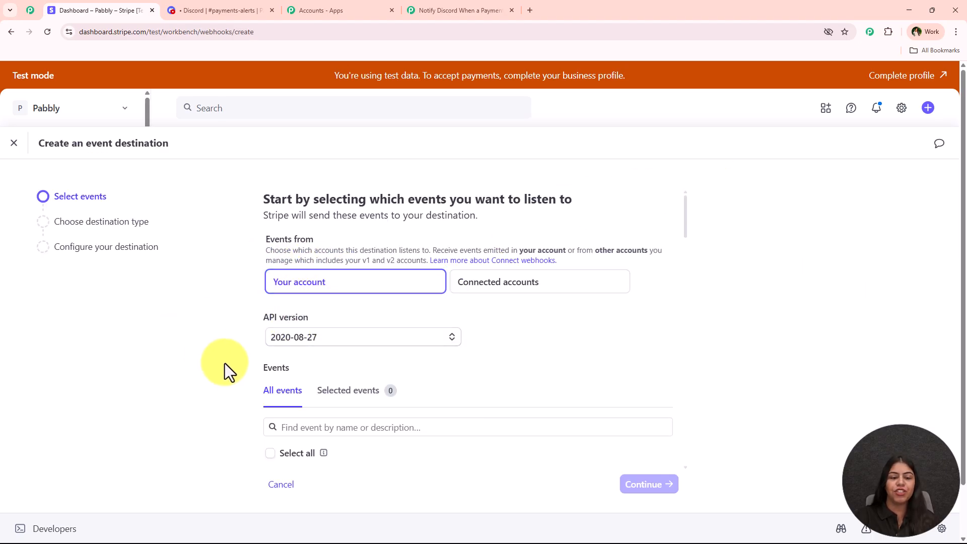
Search the available events for "charge" and select charge.succeeded as the event to listen to
{"action": "scroll", "coordinate": [420, 268], "scroll_direction": "down", "scroll_amount": 3}
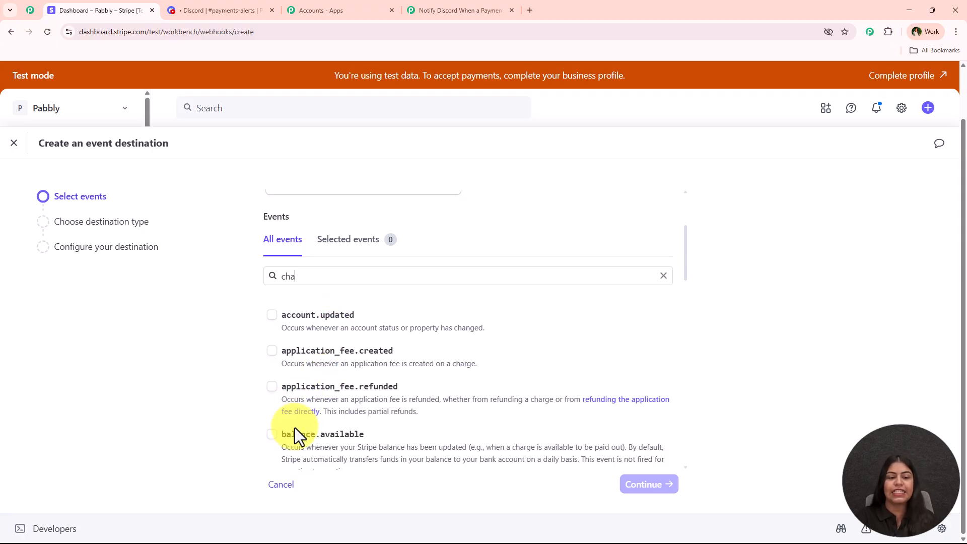
{"action": "type", "text": "g"}
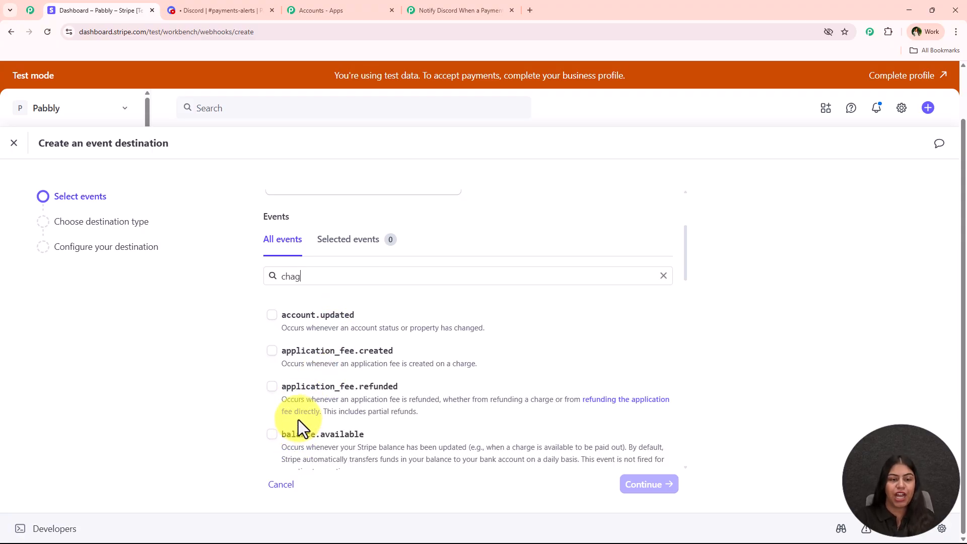
{"action": "key", "text": "BackSpace"}
{"action": "type", "text": "rge"}
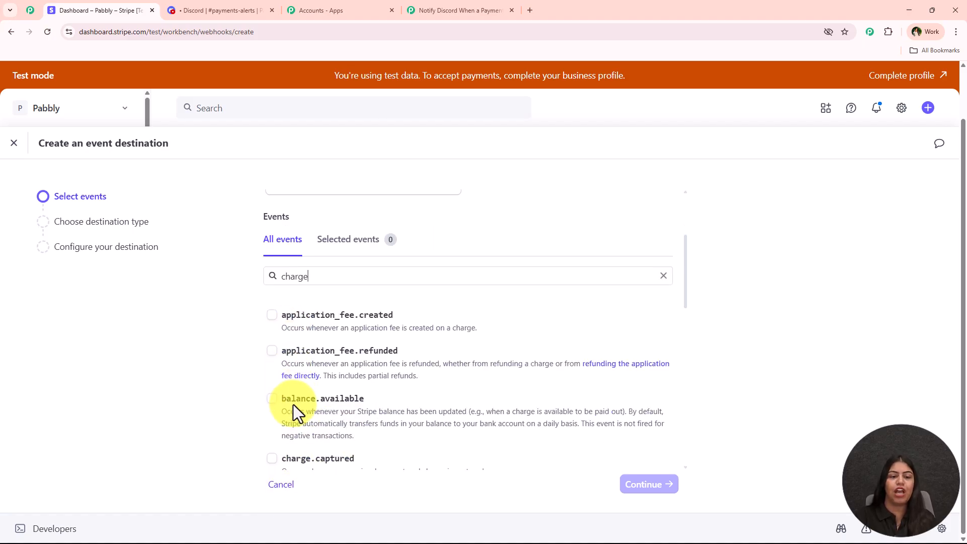
{"action": "scroll", "coordinate": [282, 403], "scroll_direction": "down", "scroll_amount": 6}
{"action": "left_click", "coordinate": [272, 396]}
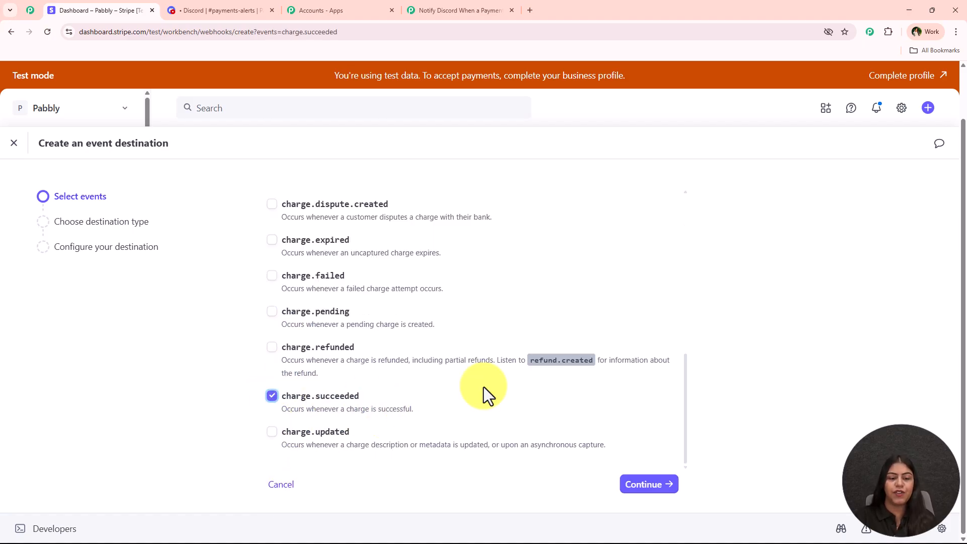
Create the destination as a webhook endpoint, using the copied Pabbly webhook URL as its endpoint URL
{"action": "left_click", "coordinate": [635, 485]}
{"action": "left_click", "coordinate": [623, 282]}
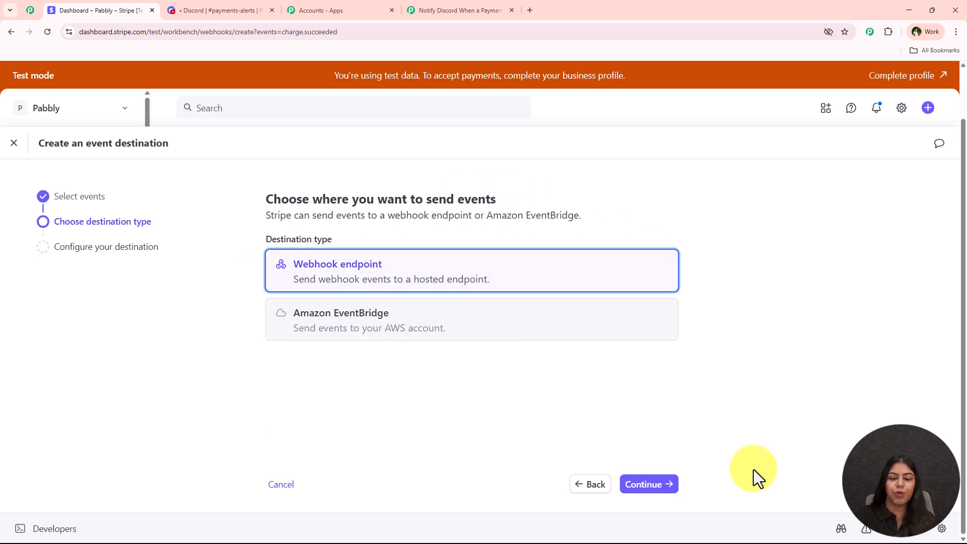
{"action": "left_click", "coordinate": [659, 486]}
{"action": "left_click", "coordinate": [384, 341]}
{"action": "key", "text": "ctrl+v"}
{"action": "left_click", "coordinate": [176, 372]}
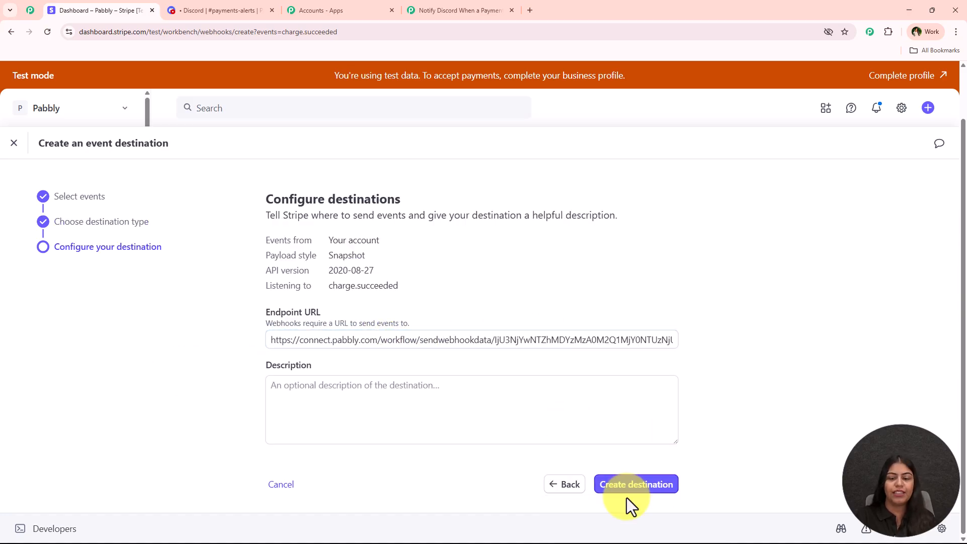
{"action": "left_click", "coordinate": [633, 486]}
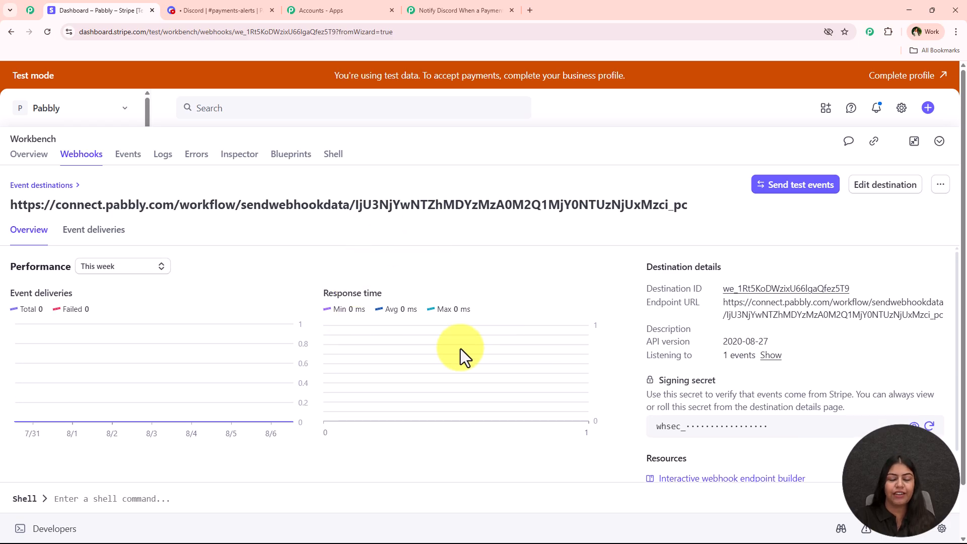
Return to the Pabbly Connect workflow and start capturing the webhook response for the Stripe trigger
{"action": "left_click", "coordinate": [436, 12]}
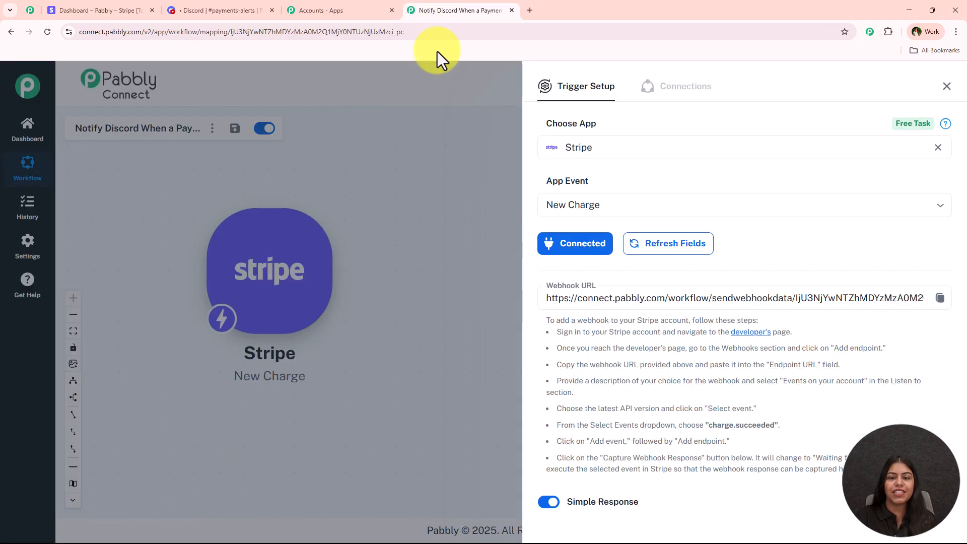
{"action": "scroll", "coordinate": [594, 328], "scroll_direction": "down", "scroll_amount": 2}
{"action": "left_click", "coordinate": [639, 461]}
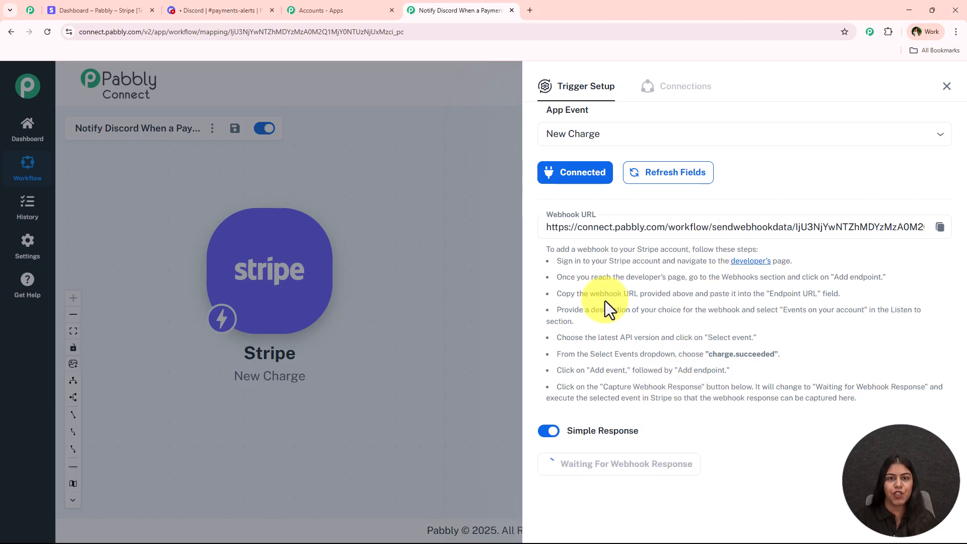
Copy the Pabbly Connect Subscription payment link URL from Stripe and open it in a new browser tab
{"action": "left_click", "coordinate": [130, 11]}
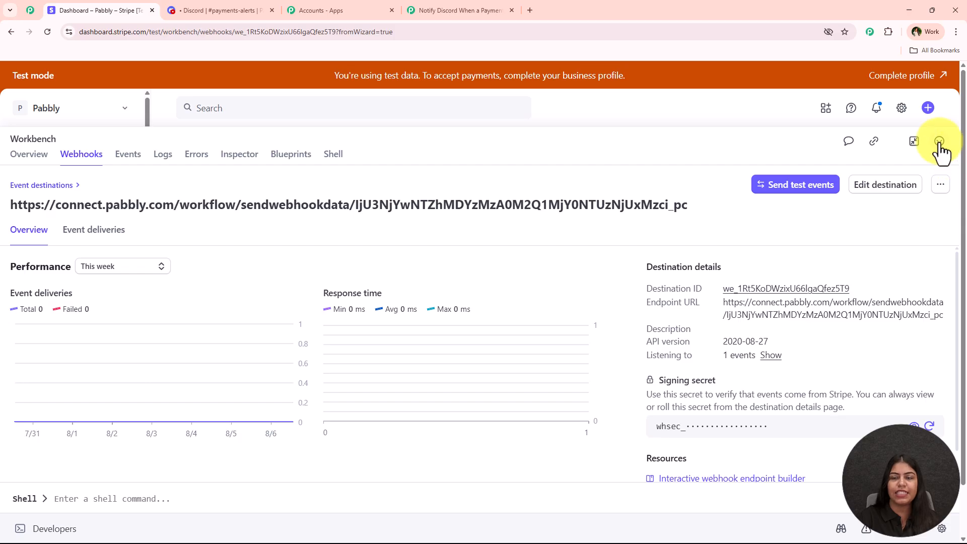
{"action": "left_click", "coordinate": [21, 159]}
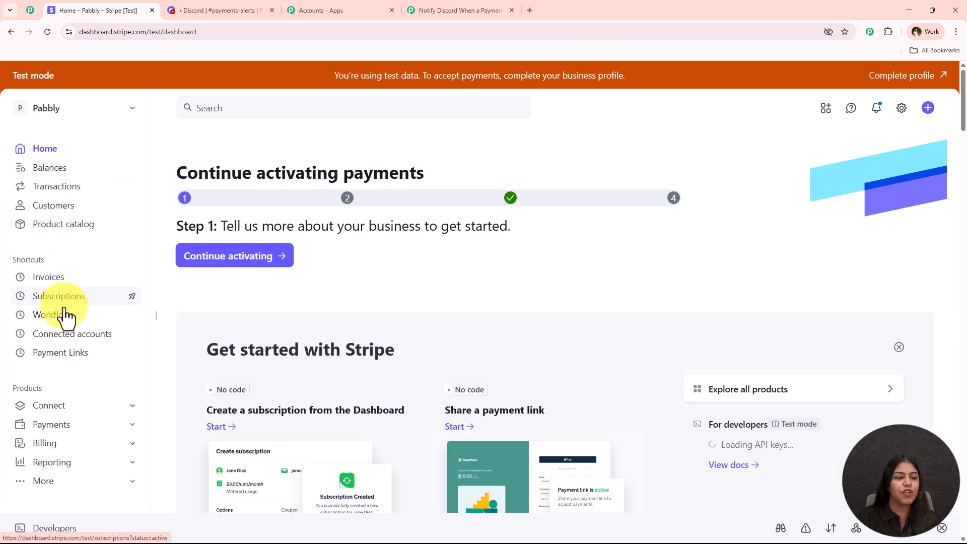
{"action": "left_click", "coordinate": [70, 361]}
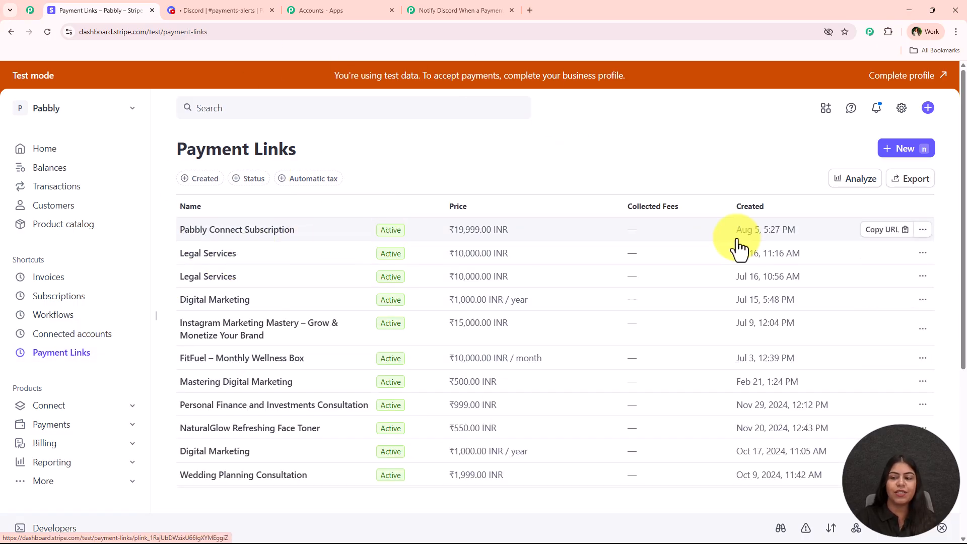
{"action": "left_click", "coordinate": [878, 233]}
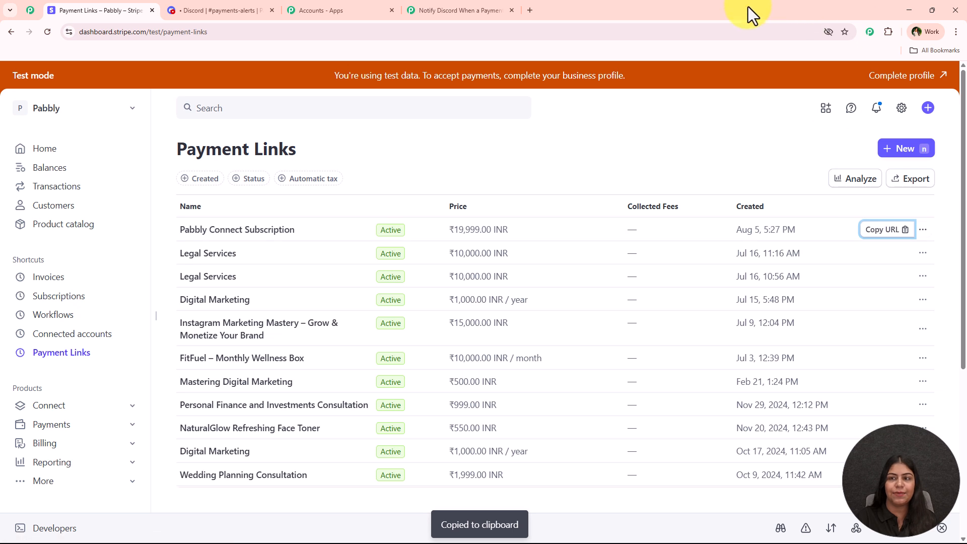
{"action": "left_click", "coordinate": [531, 10]}
{"action": "key", "text": "ctrl+v"}
{"action": "key", "text": "Return"}
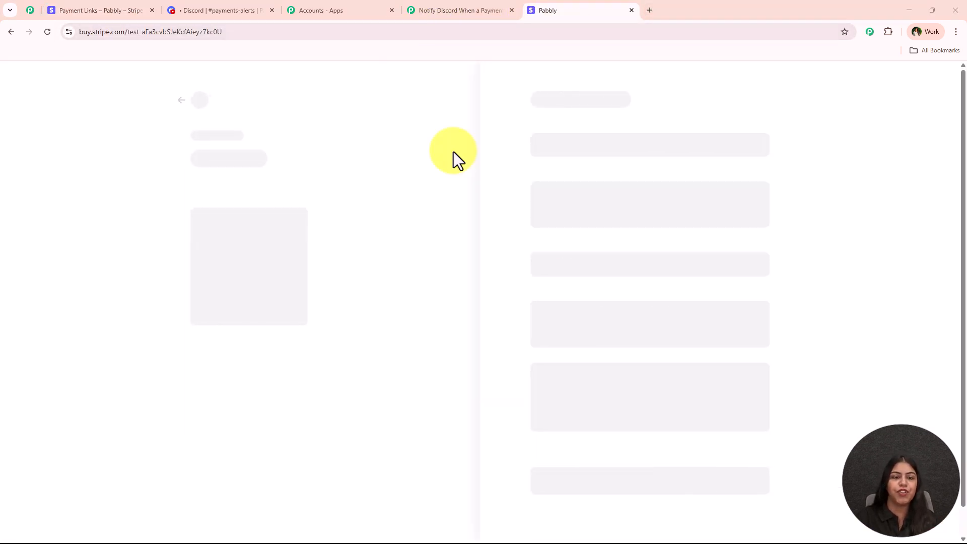
Fill in the checkout's contact e-mail and phone number, and enter the card details from the saved suggestions
{"action": "left_click", "coordinate": [669, 150]}
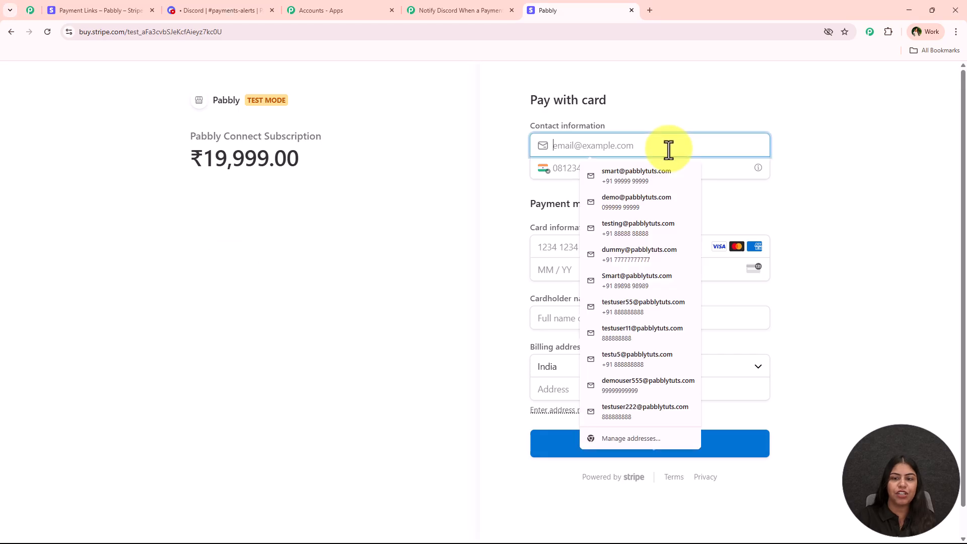
{"action": "left_click", "coordinate": [654, 180]}
{"action": "left_click", "coordinate": [626, 254]}
{"action": "left_click", "coordinate": [636, 274]}
Enter the cardholder's name and fill in the billing address from a saved suggestion
{"action": "left_click", "coordinate": [590, 320]}
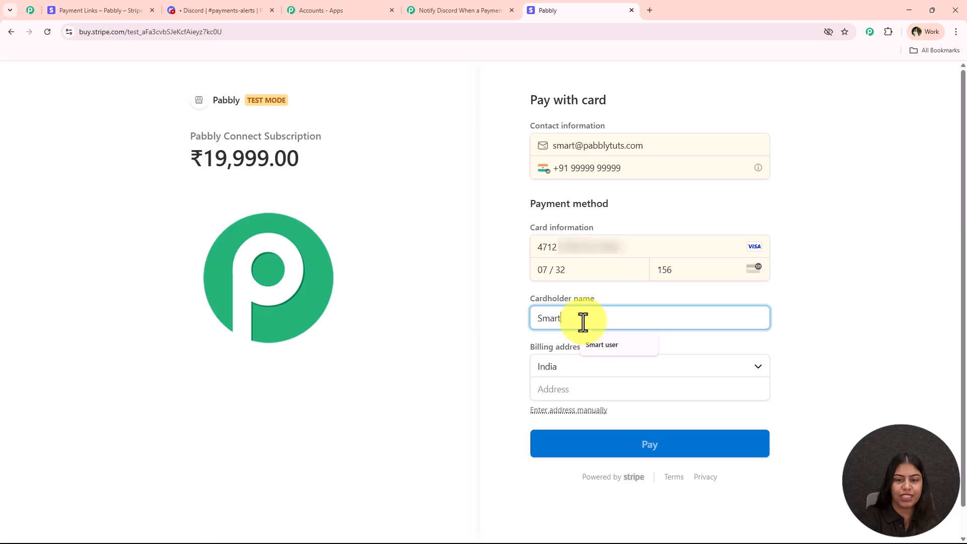
{"action": "type", "text": "Smart"}
{"action": "left_click", "coordinate": [645, 346]}
{"action": "left_click", "coordinate": [573, 388]}
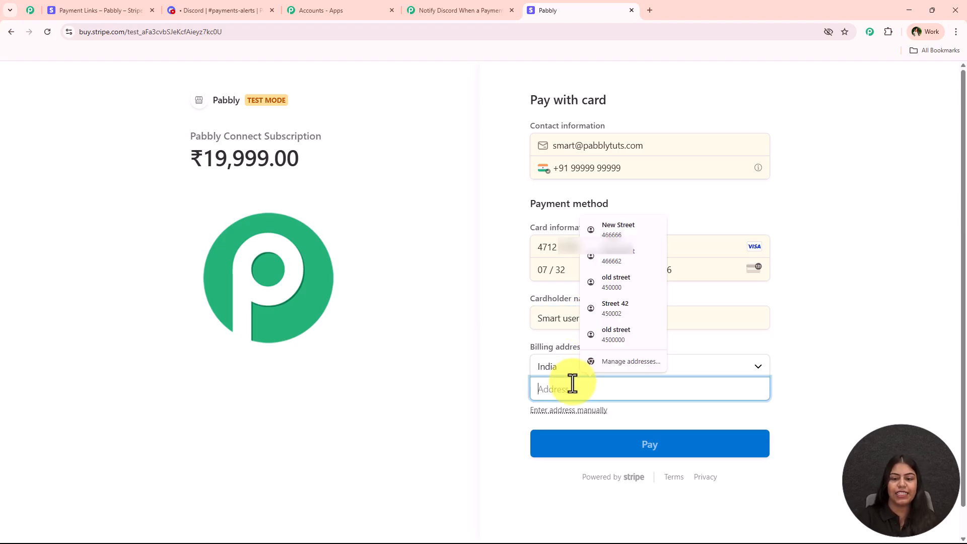
{"action": "left_click", "coordinate": [627, 304]}
Submit the Pabbly Connect Subscription payment and save the billing address in the browser
{"action": "left_click", "coordinate": [705, 503]}
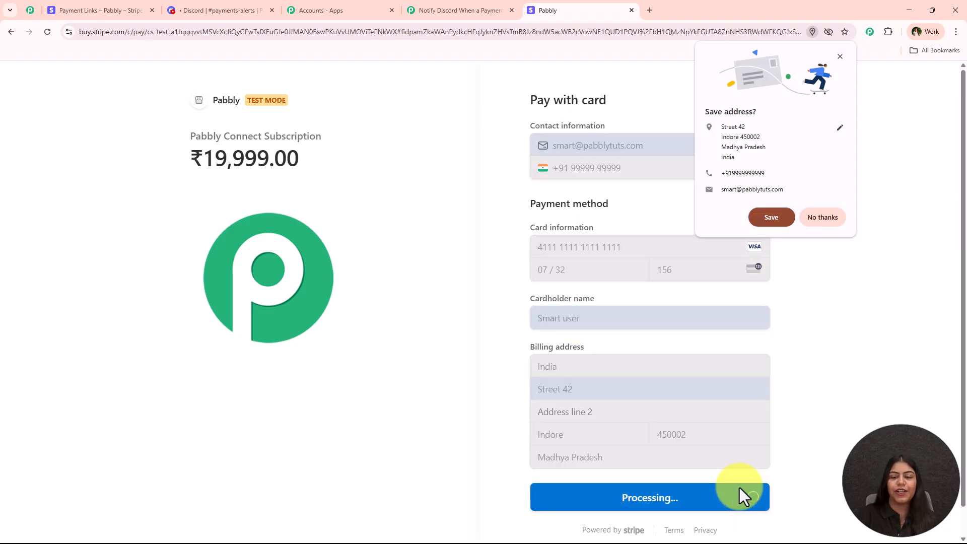
{"action": "left_click", "coordinate": [781, 215]}
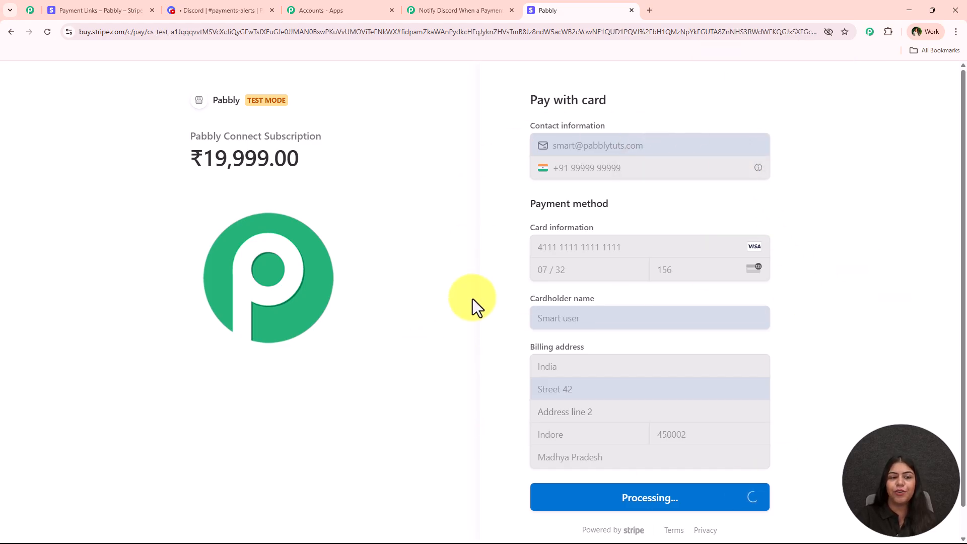
{"action": "triple_click", "coordinate": [196, 143]}
{"action": "left_click", "coordinate": [569, 249]}
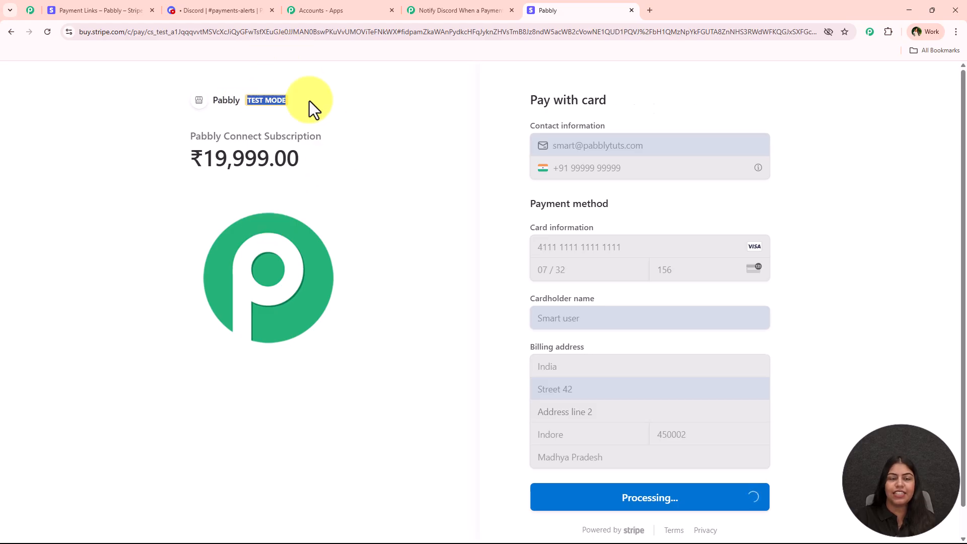
{"action": "left_click", "coordinate": [305, 168]}
{"action": "left_click_drag", "start_coordinate": [598, 139], "coordinate": [787, 125]}
{"action": "left_click", "coordinate": [787, 125]}
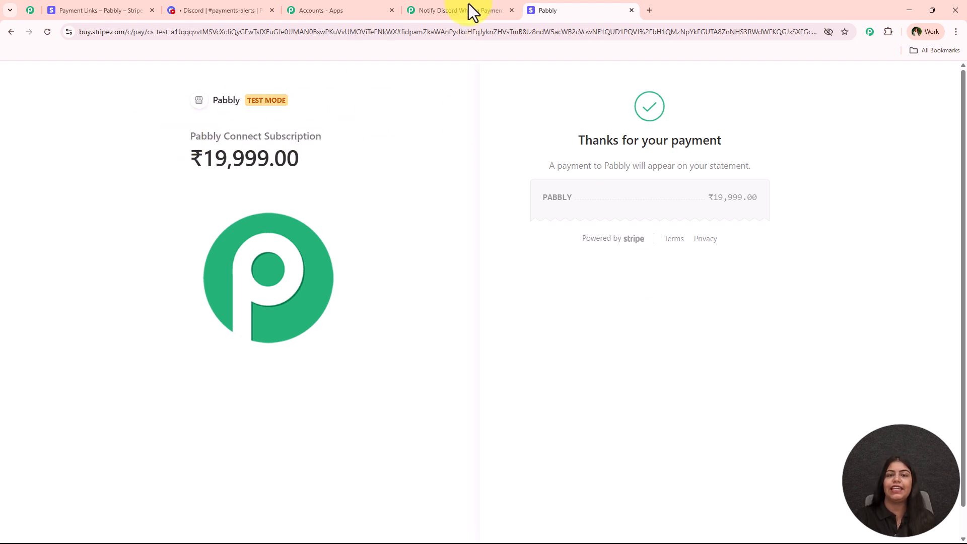
Return to the Pabbly Connect workflow and examine the captured Stripe charge response, including its billing details
{"action": "left_click", "coordinate": [456, 10]}
{"action": "scroll", "coordinate": [836, 312], "scroll_direction": "down", "scroll_amount": 8}
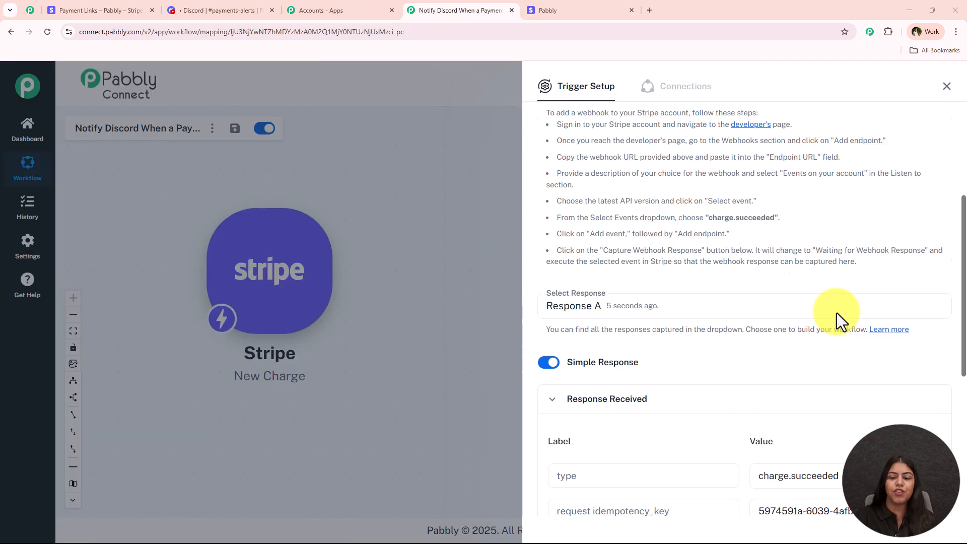
{"action": "scroll", "coordinate": [794, 352], "scroll_direction": "down", "scroll_amount": 13}
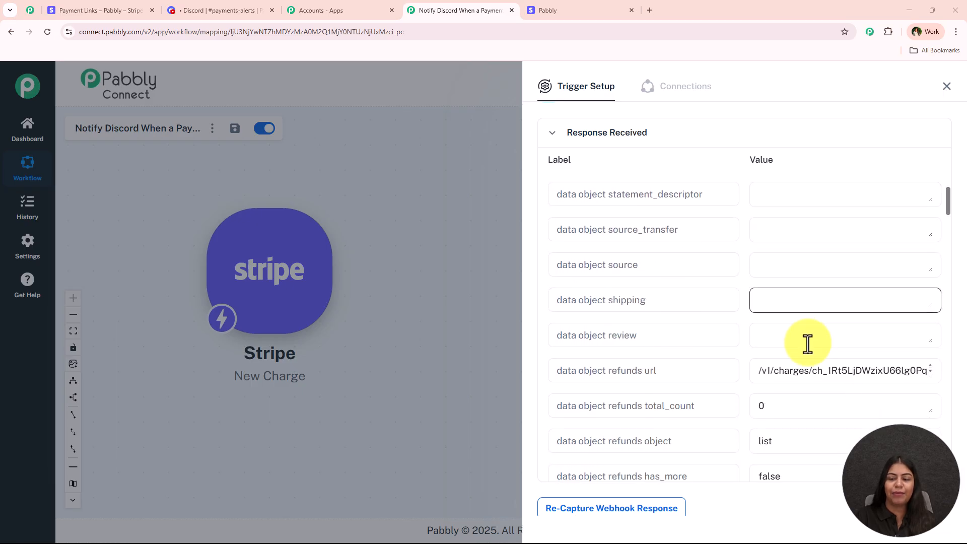
{"action": "scroll", "coordinate": [801, 349], "scroll_direction": "down", "scroll_amount": 15}
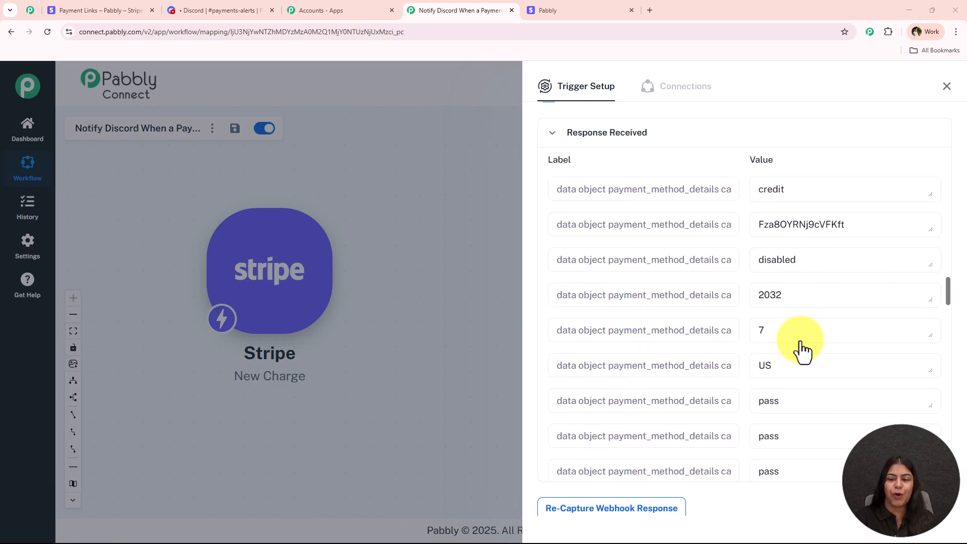
{"action": "scroll", "coordinate": [802, 349], "scroll_direction": "down", "scroll_amount": 13}
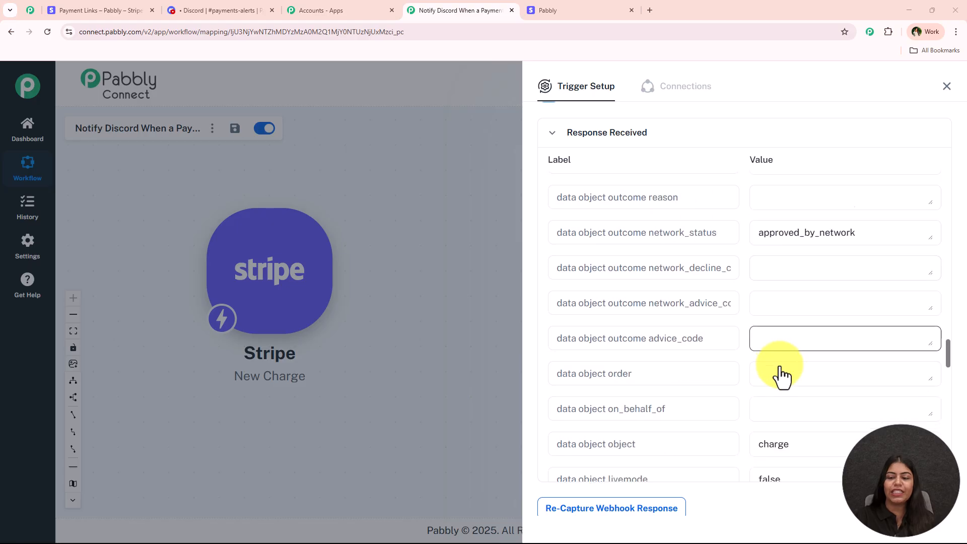
{"action": "scroll", "coordinate": [748, 383], "scroll_direction": "down", "scroll_amount": 13}
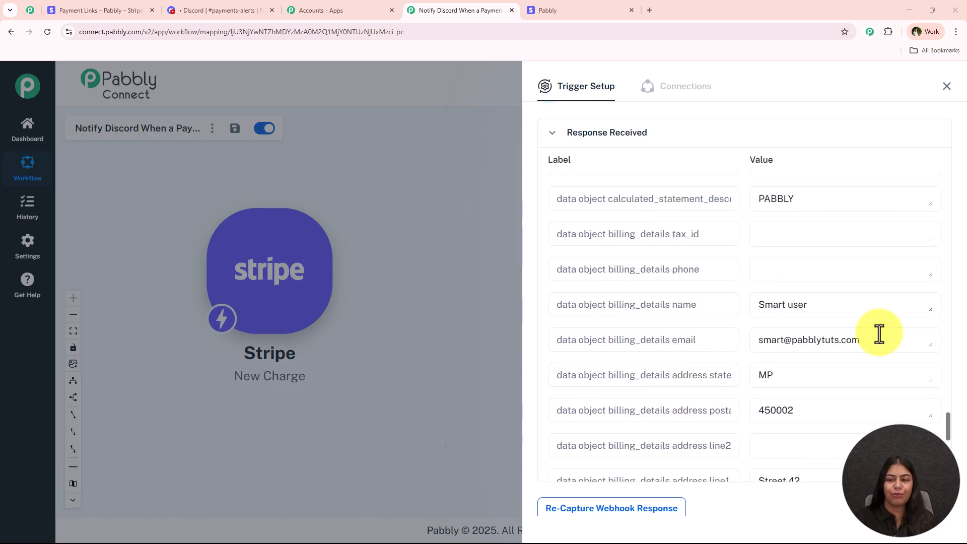
Examine the remaining billing address and amount fields in the Stripe response, and review the sample alerts in Discord's payments-alerts channel
{"action": "scroll", "coordinate": [831, 358], "scroll_direction": "up", "scroll_amount": 1}
{"action": "left_click", "coordinate": [890, 328]}
{"action": "left_click", "coordinate": [934, 370]}
{"action": "scroll", "coordinate": [755, 398], "scroll_direction": "down", "scroll_amount": 6}
{"action": "left_click", "coordinate": [888, 423]}
{"action": "scroll", "coordinate": [888, 423], "scroll_direction": "down", "scroll_amount": 4}
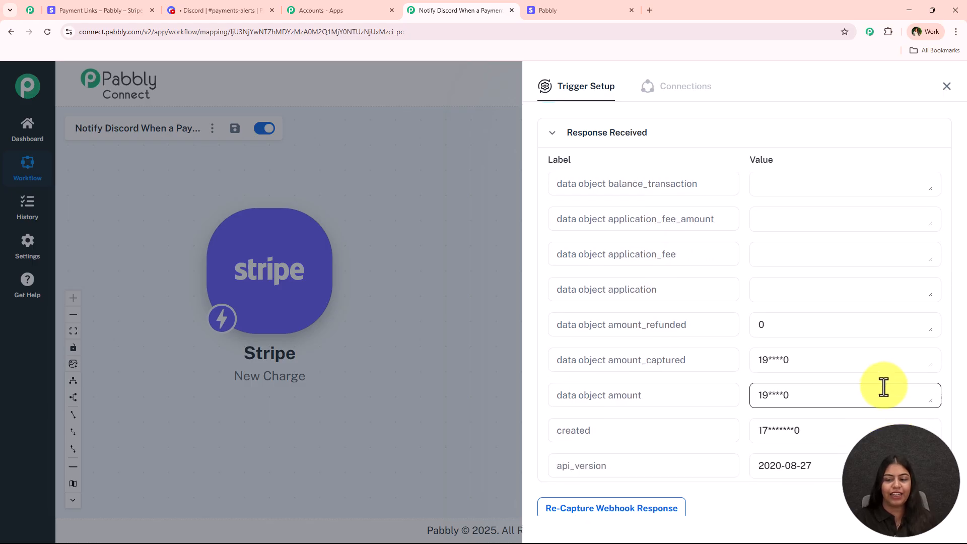
{"action": "left_click", "coordinate": [947, 86]}
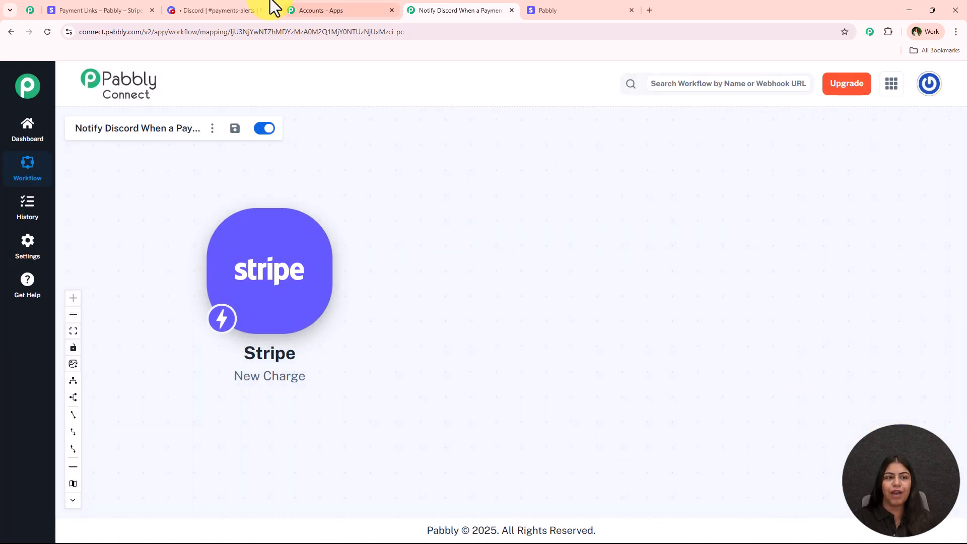
{"action": "left_click", "coordinate": [216, 10]}
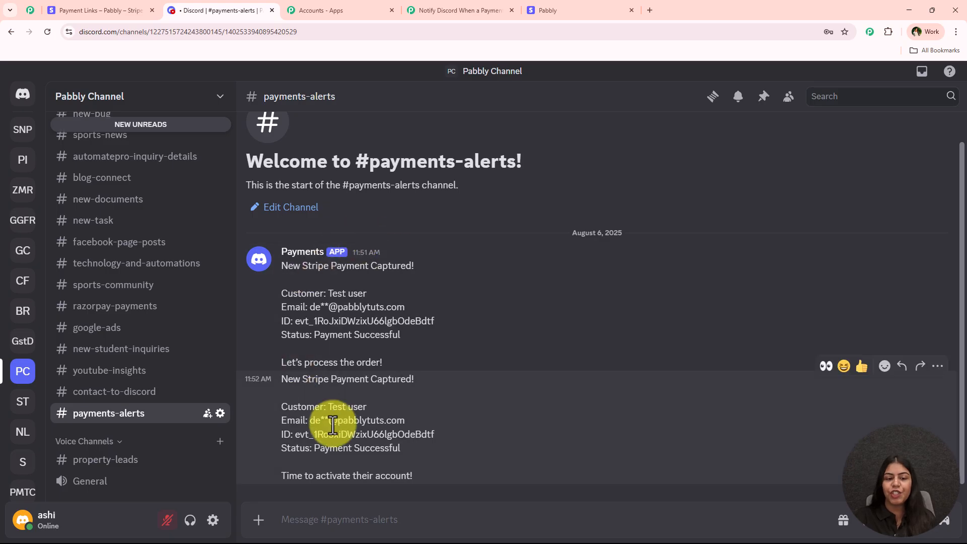
{"action": "left_click", "coordinate": [415, 8]}
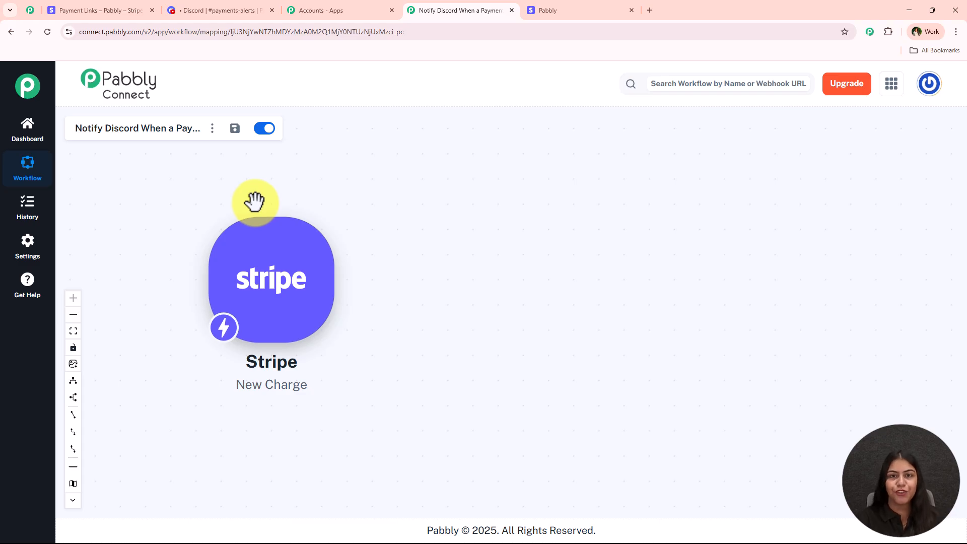
Add a Discord action after the Stripe trigger with the event Send Channel Message (Markdown), and connect it
{"action": "left_click", "coordinate": [337, 277]}
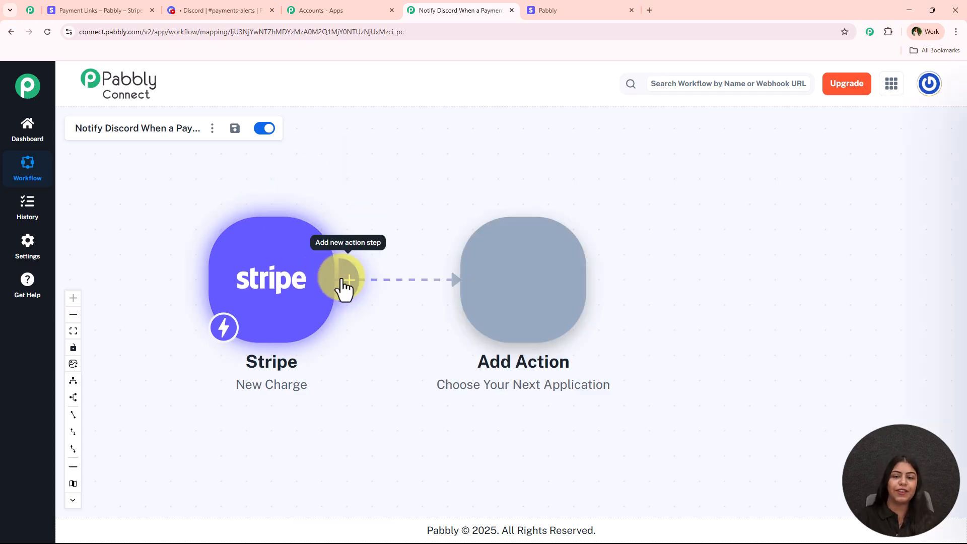
{"action": "type", "text": "Dis"}
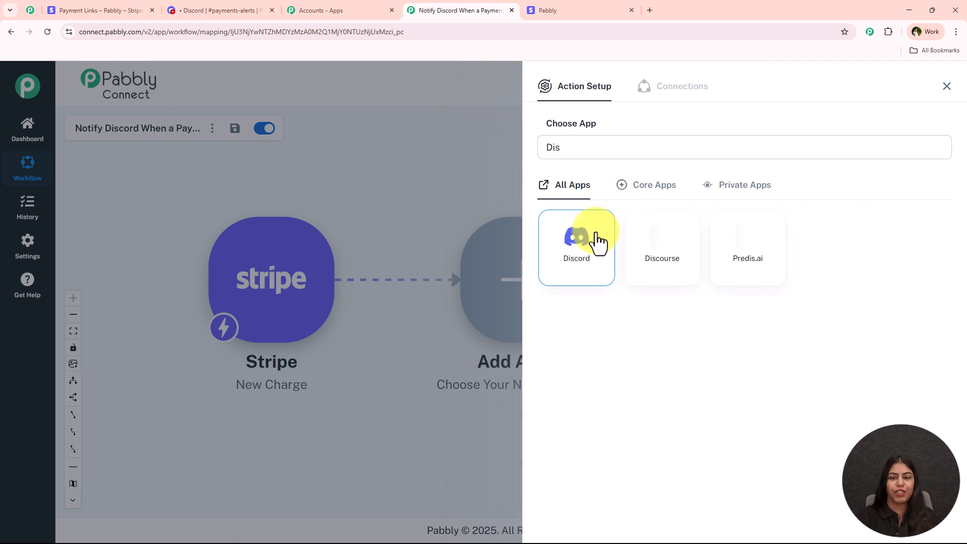
{"action": "left_click", "coordinate": [598, 242]}
{"action": "left_click", "coordinate": [616, 203]}
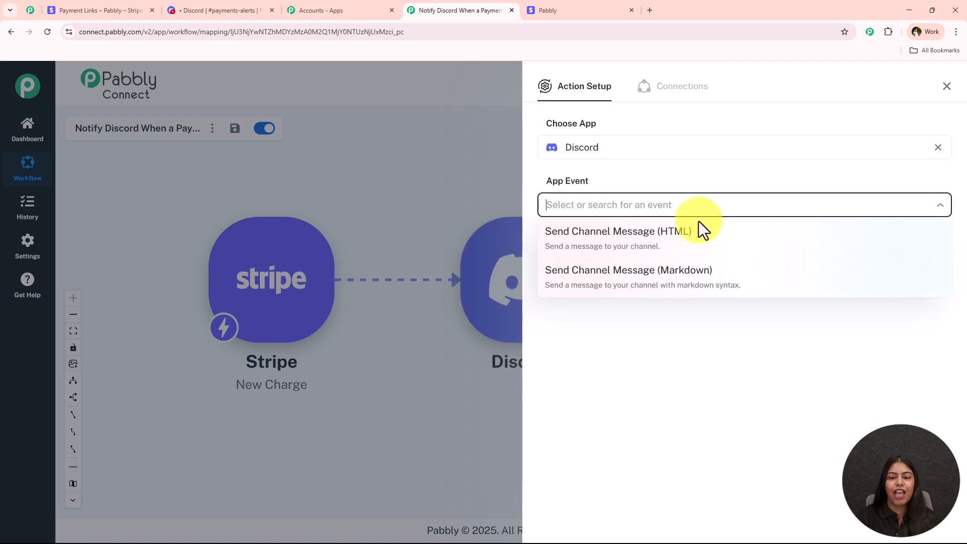
{"action": "left_click", "coordinate": [674, 286]}
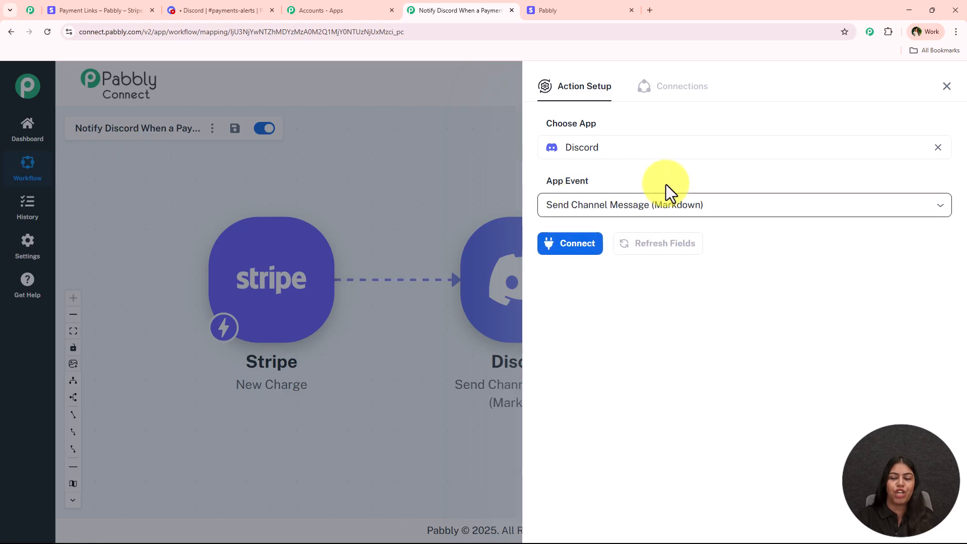
{"action": "left_click", "coordinate": [548, 246]}
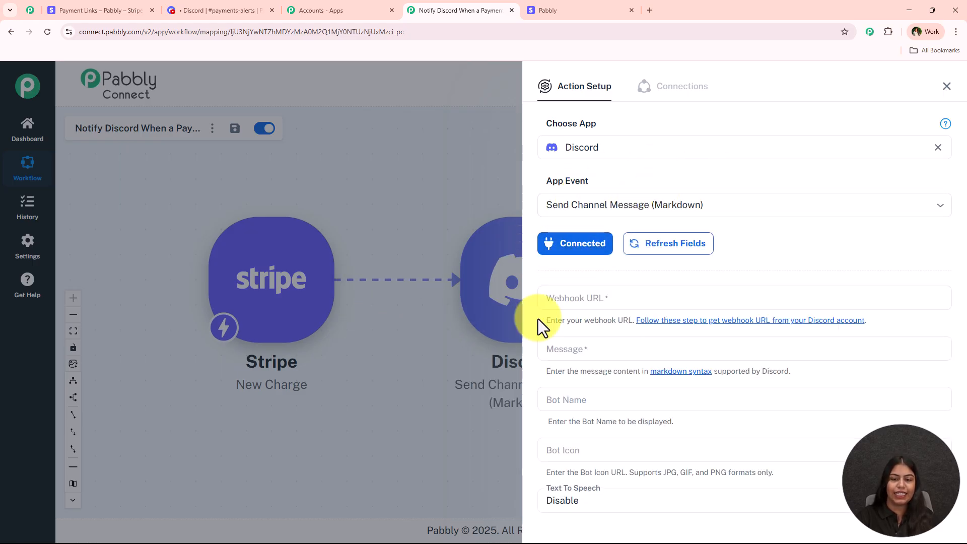
Switch to Discord and open the Payments webhook for the payments-alerts channel in the server's integration settings
{"action": "left_click", "coordinate": [641, 301]}
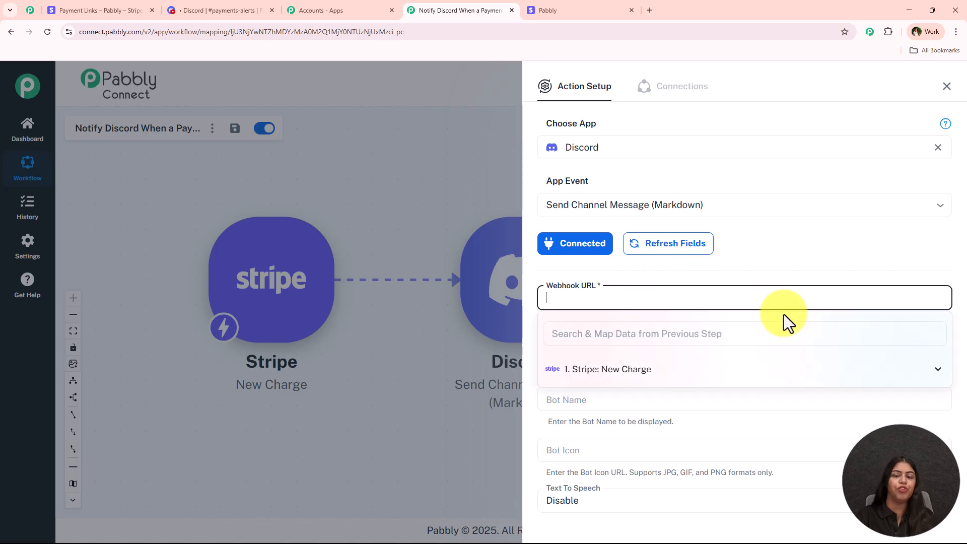
{"action": "left_click", "coordinate": [241, 10]}
{"action": "left_click", "coordinate": [159, 104]}
{"action": "left_click", "coordinate": [139, 191]}
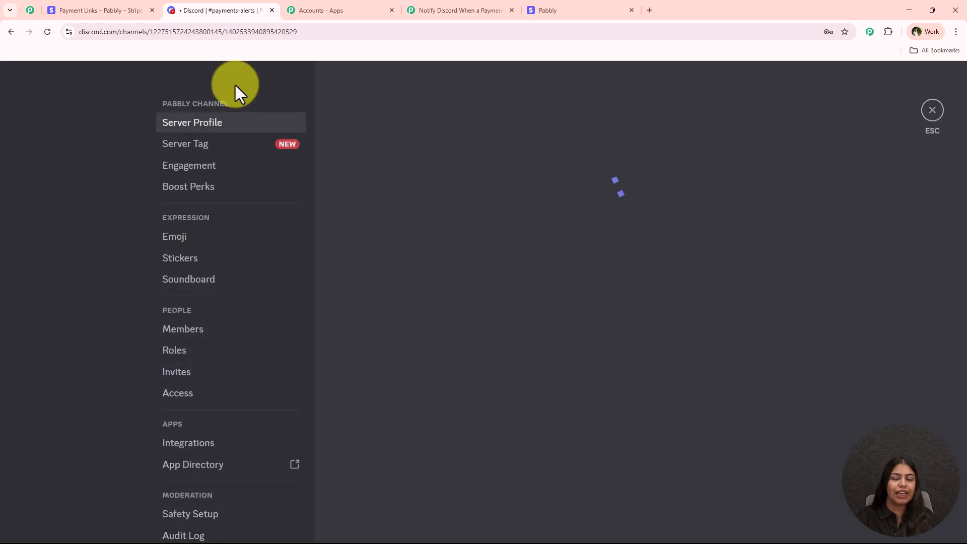
{"action": "left_click", "coordinate": [220, 445]}
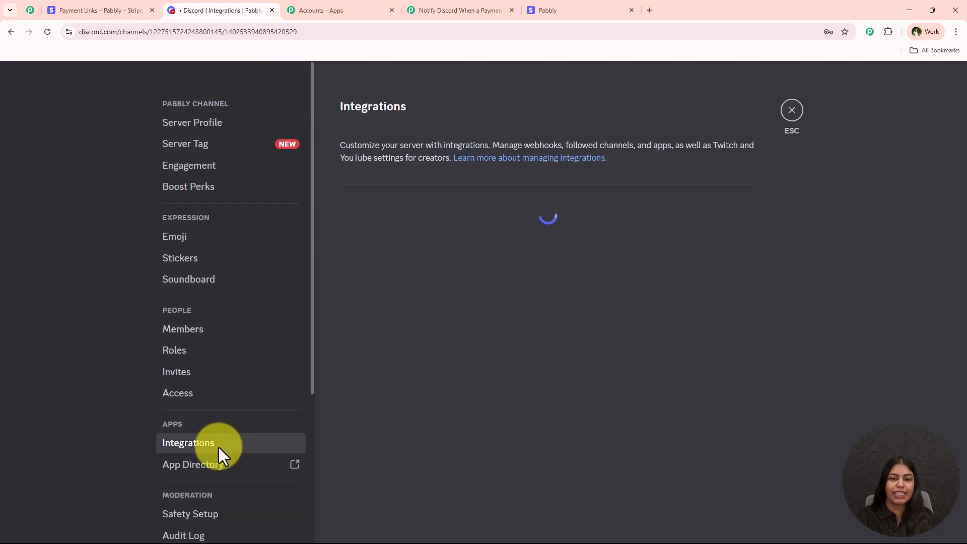
{"action": "left_click", "coordinate": [529, 240]}
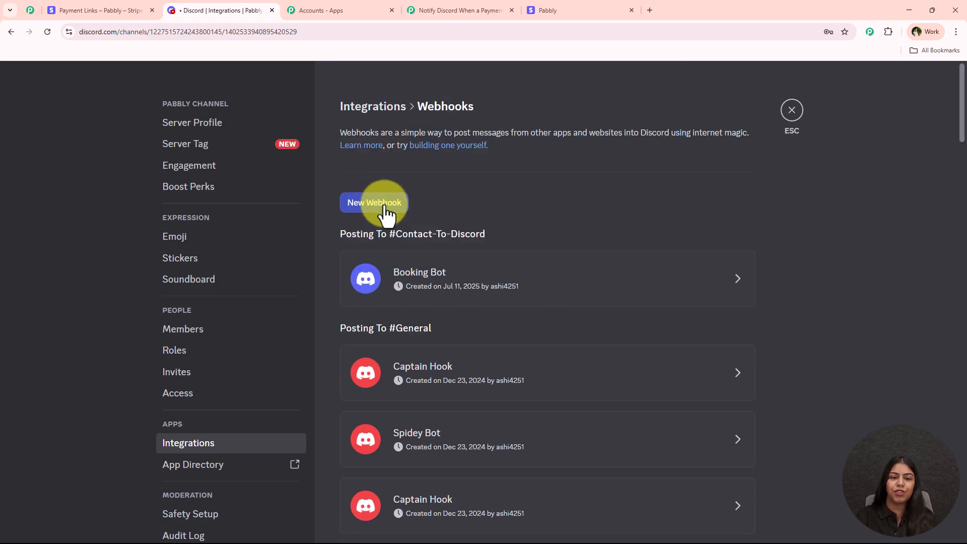
{"action": "scroll", "coordinate": [734, 274], "scroll_direction": "down", "scroll_amount": 10}
{"action": "scroll", "coordinate": [721, 290], "scroll_direction": "down", "scroll_amount": 15}
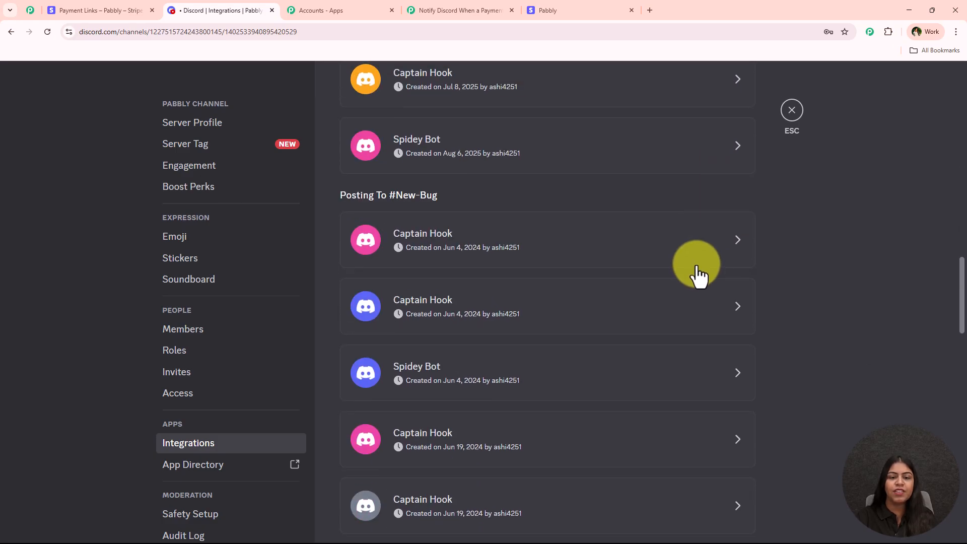
{"action": "scroll", "coordinate": [623, 282], "scroll_direction": "down", "scroll_amount": 6}
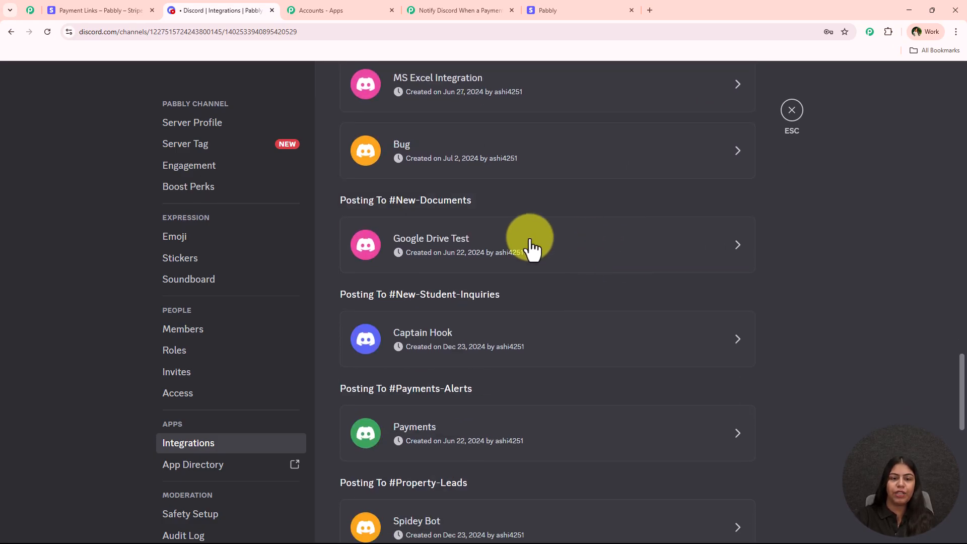
{"action": "left_click", "coordinate": [549, 233]}
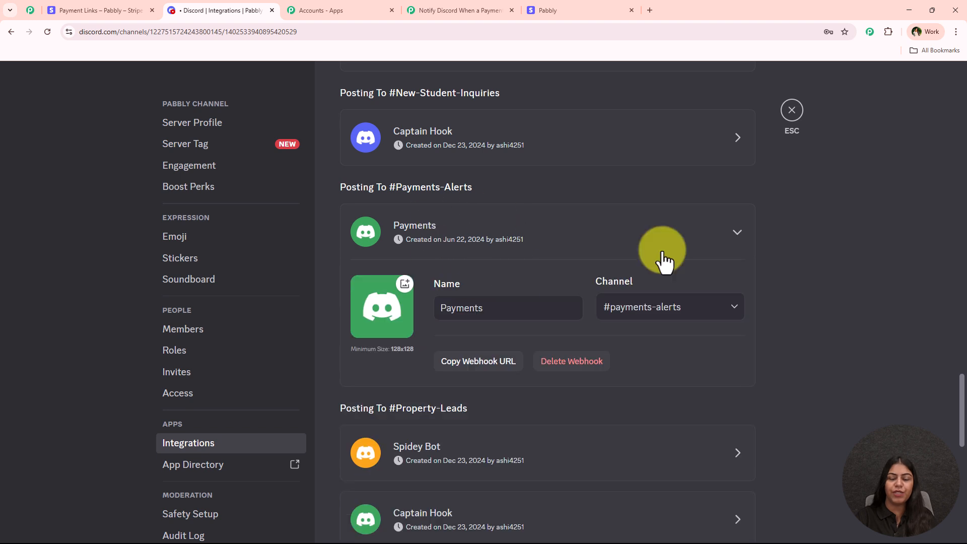
Check the Payments webhook's name and the channel it posts to
{"action": "left_click_drag", "start_coordinate": [510, 312], "coordinate": [438, 307]}
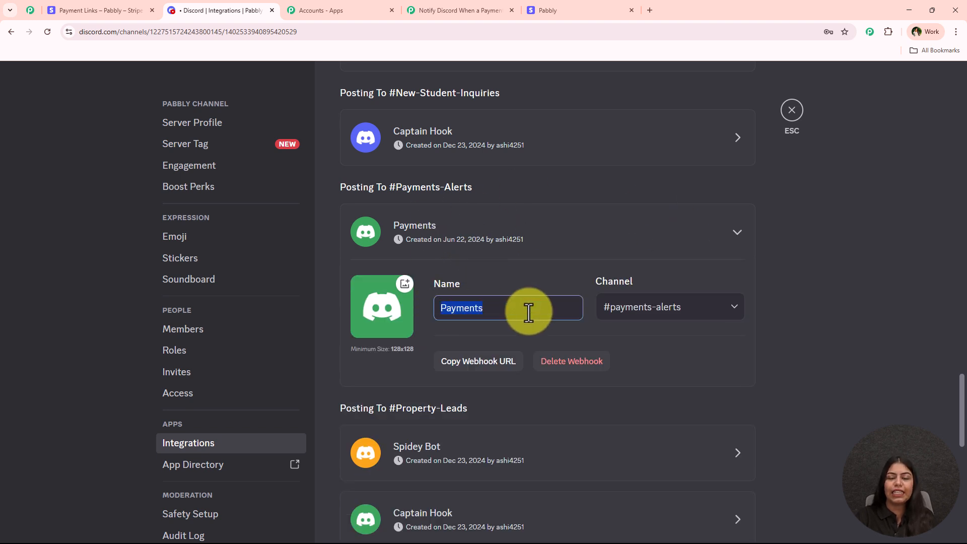
{"action": "left_click", "coordinate": [529, 313]}
{"action": "left_click", "coordinate": [726, 312]}
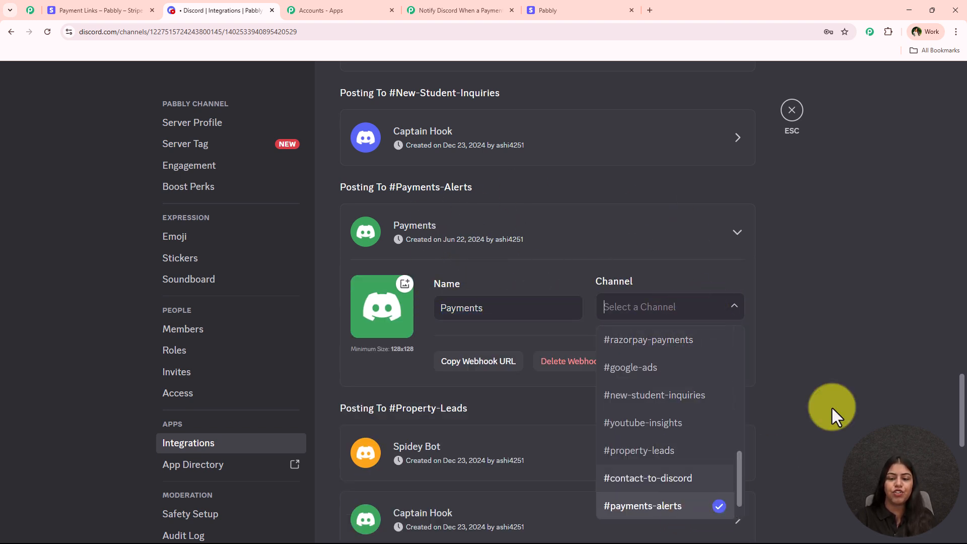
{"action": "left_click", "coordinate": [669, 298]}
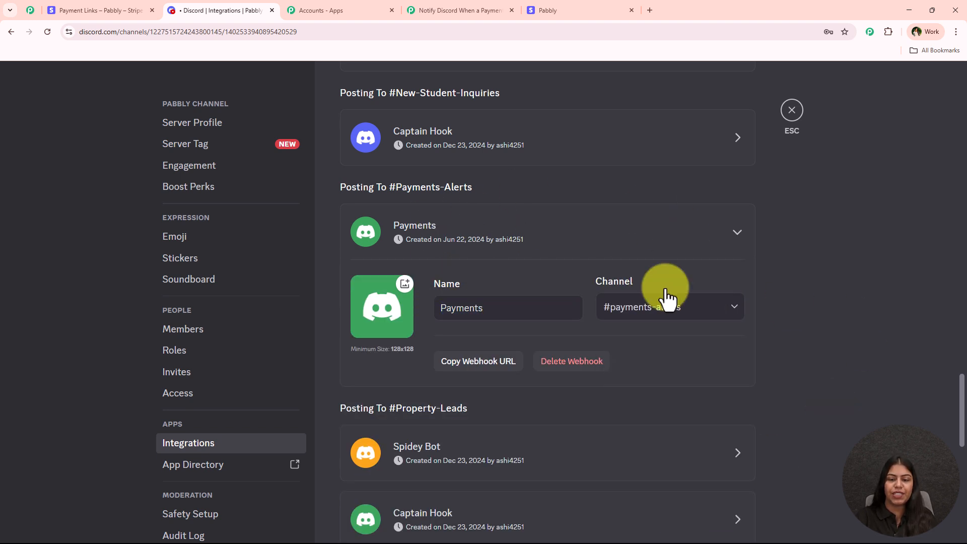
Copy the Payments webhook URL and paste it into the Webhook URL field of the workflow's Discord action
{"action": "left_click", "coordinate": [499, 363]}
{"action": "left_click", "coordinate": [468, 361]}
{"action": "left_click", "coordinate": [417, 3]}
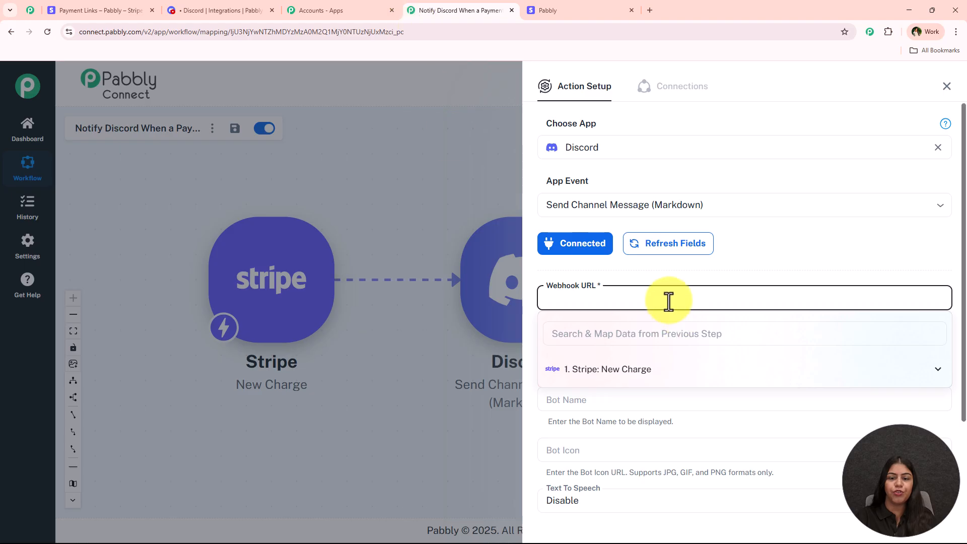
{"action": "key", "text": "ctrl+v"}
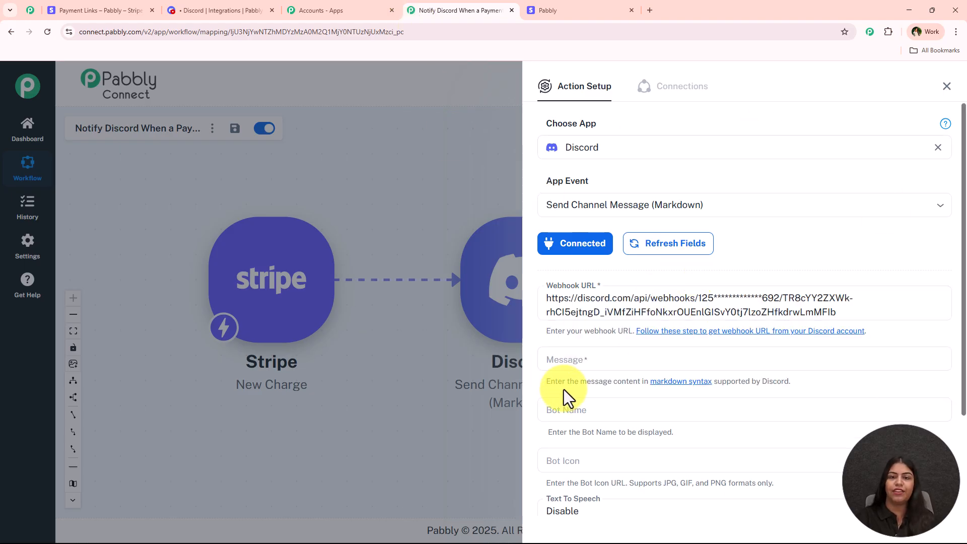
Copy the first sample alert from Discord's payments-alerts channel, starting "New Stripe Payment Captured!", into the Discord action's Message field
{"action": "left_click", "coordinate": [618, 368]}
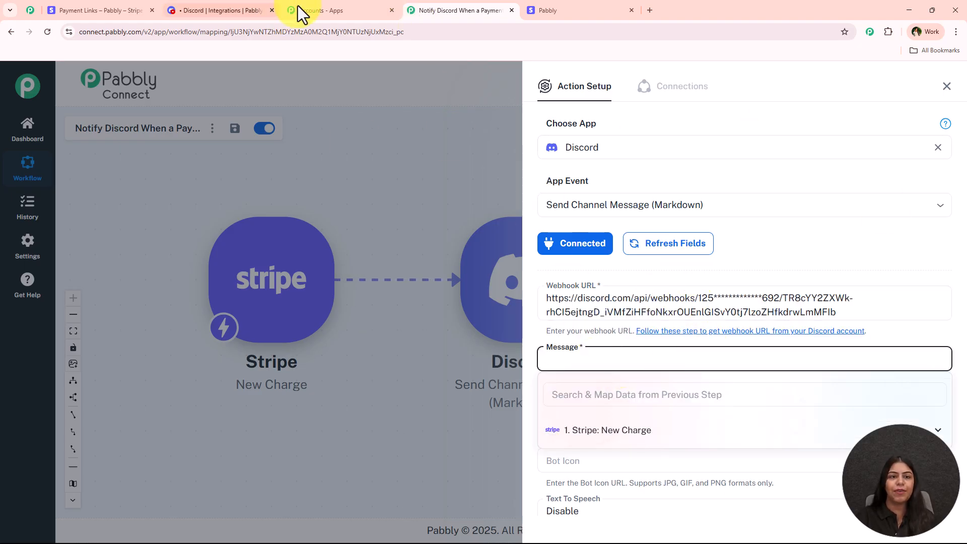
{"action": "left_click", "coordinate": [176, 8]}
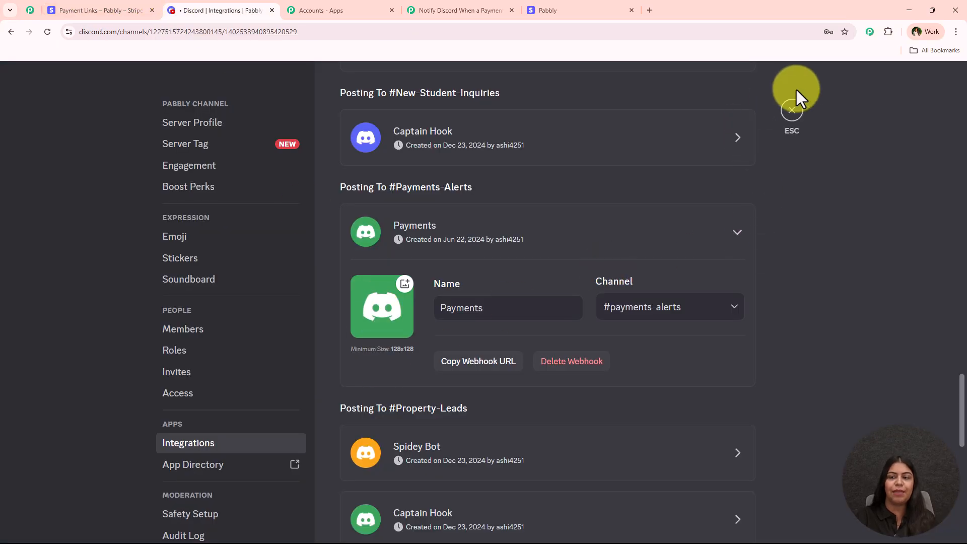
{"action": "left_click", "coordinate": [792, 110]}
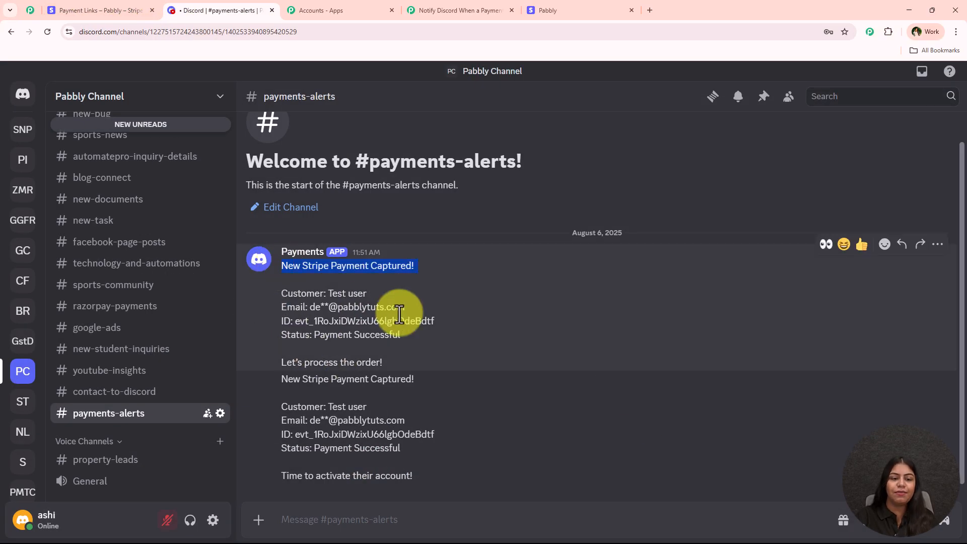
{"action": "left_click_drag", "start_coordinate": [496, 355], "coordinate": [494, 363]}
{"action": "key", "text": "ctrl+c"}
{"action": "left_click", "coordinate": [411, 9]}
{"action": "key", "text": "ctrl+v"}
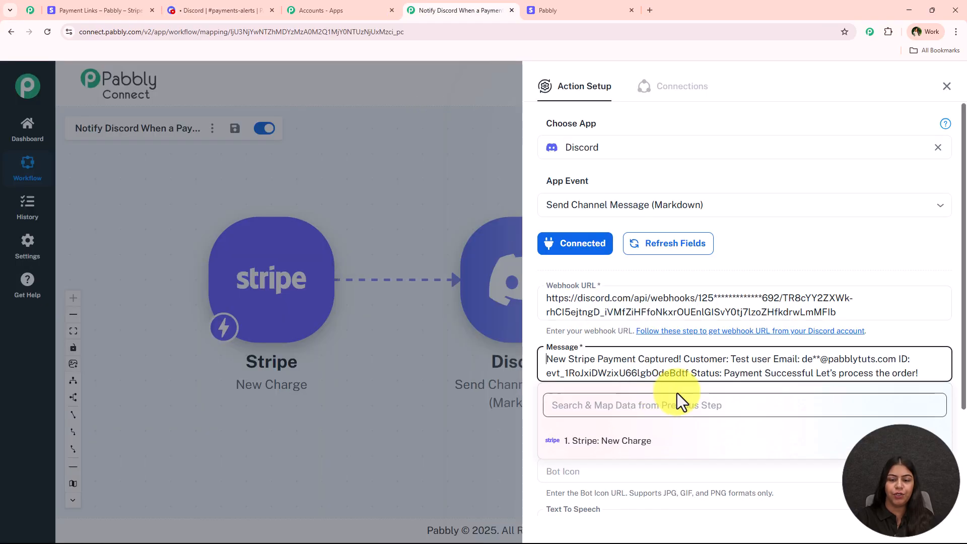
Break the message after the headline, leaving a blank line, and start the Email and ID entries on new lines
{"action": "left_click", "coordinate": [686, 359]}
{"action": "key", "text": "Return"}
{"action": "key", "text": "Return"}
{"action": "left_click", "coordinate": [635, 388]}
{"action": "key", "text": "Return"}
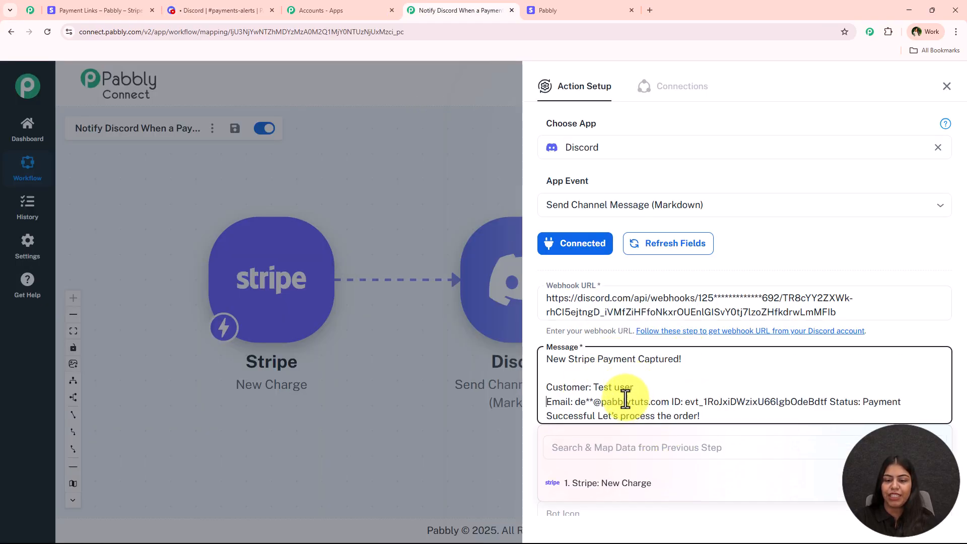
{"action": "left_click", "coordinate": [673, 402]}
{"action": "key", "text": "Return"}
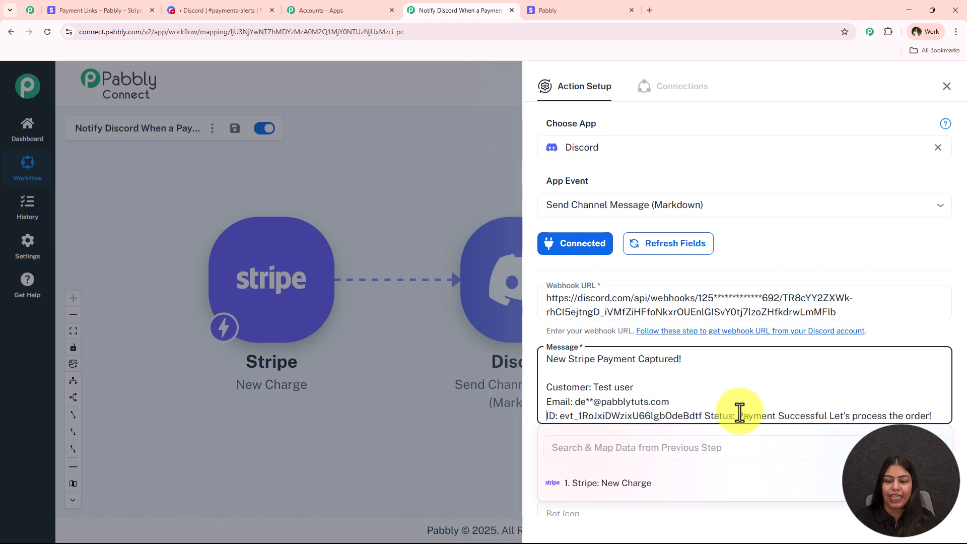
{"action": "left_click", "coordinate": [738, 416]}
{"action": "key", "text": "Return"}
{"action": "key", "text": "Return"}
{"action": "left_click", "coordinate": [639, 438]}
{"action": "key", "text": "Return"}
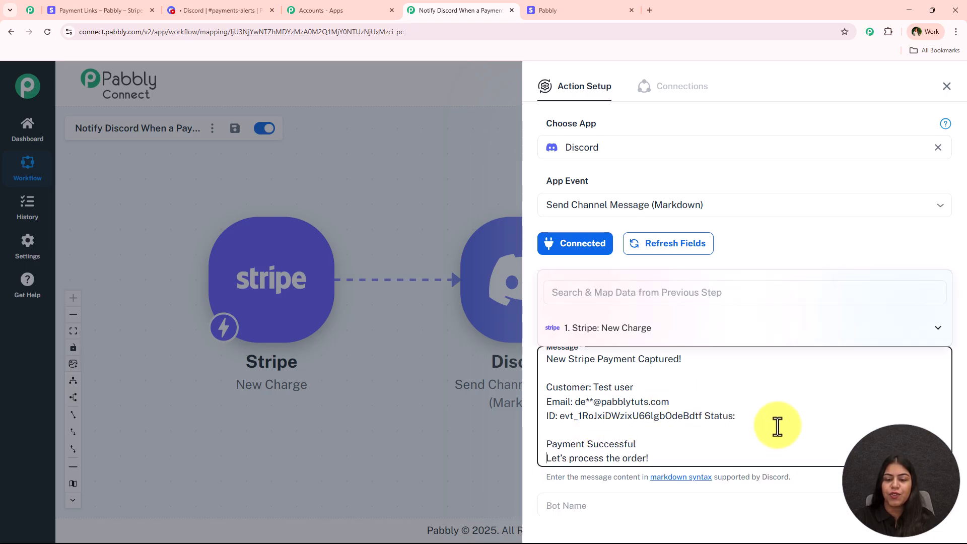
{"action": "key", "text": "ctrl+z"}
{"action": "key", "text": "ctrl+z"}
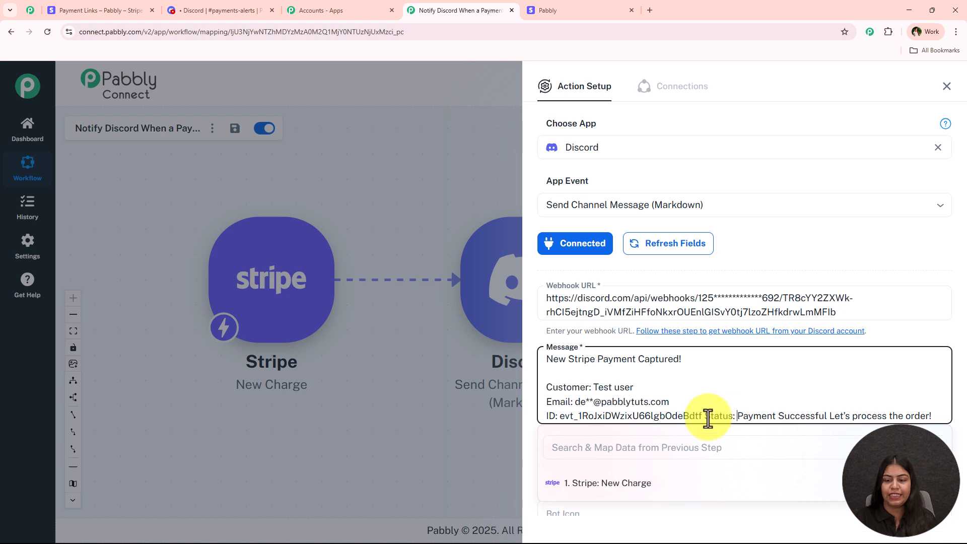
Move the Status entry below a blank line after the ID, and put "Let's process the order!" on its own line
{"action": "left_click", "coordinate": [707, 419]}
{"action": "key", "text": "Return"}
{"action": "key", "text": "Return"}
{"action": "left_click", "coordinate": [669, 444]}
{"action": "key", "text": "Return"}
Clear the sample customer, email and ID values with the extra line after ID, and add a blank line before "Let's process the order!"
{"action": "left_click_drag", "start_coordinate": [717, 427], "coordinate": [567, 416]}
{"action": "key", "text": "BackSpace"}
{"action": "left_click_drag", "start_coordinate": [673, 403], "coordinate": [577, 404]}
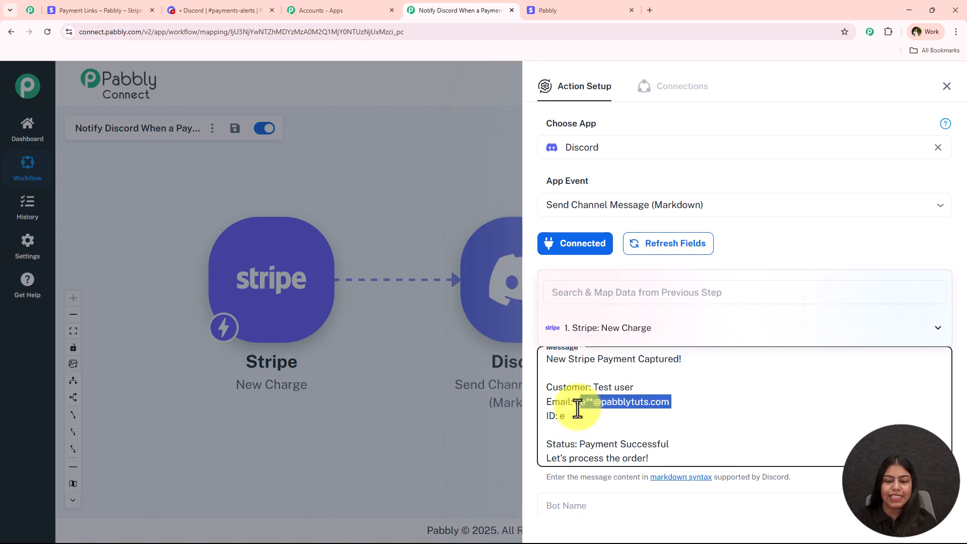
{"action": "key", "text": "BackSpace"}
{"action": "left_click_drag", "start_coordinate": [636, 388], "coordinate": [592, 388]}
{"action": "key", "text": "BackSpace"}
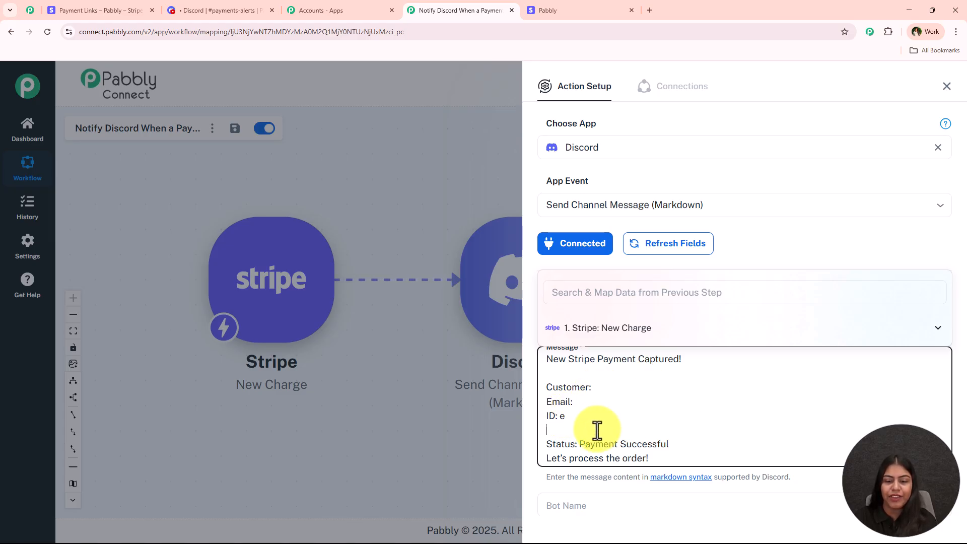
{"action": "key", "text": "BackSpace"}
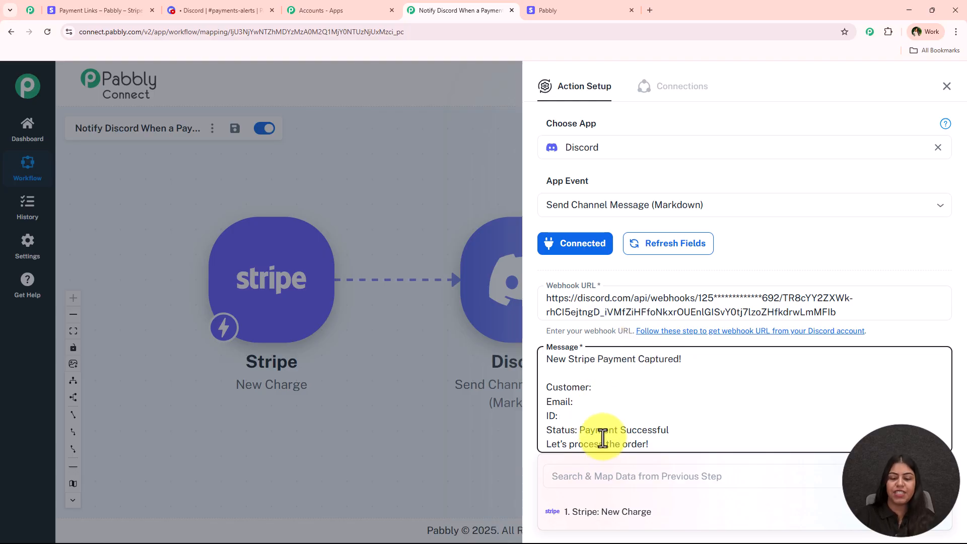
{"action": "key", "text": "Return"}
{"action": "key", "text": "BackSpace"}
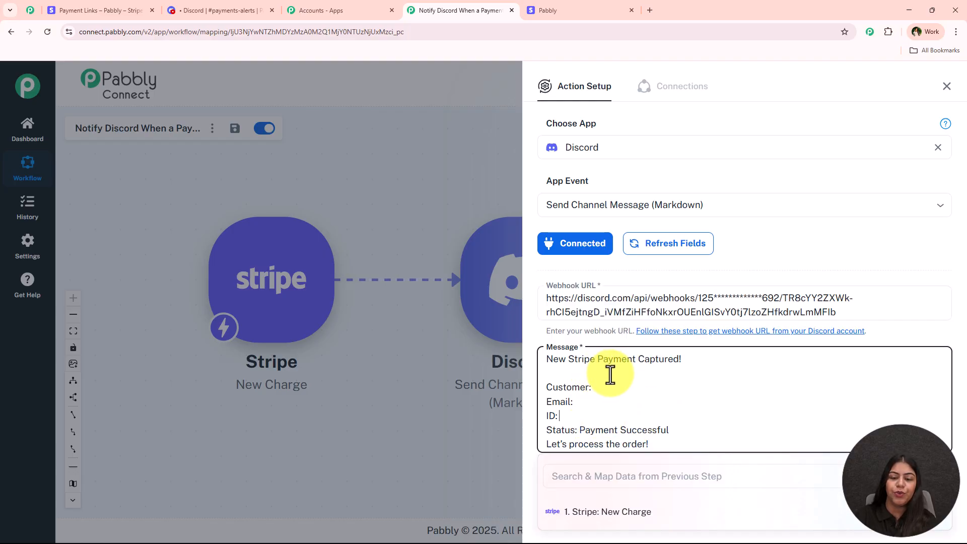
{"action": "left_click", "coordinate": [679, 430]}
{"action": "key", "text": "Return"}
Map the Stripe charge's billing_details name to the Customer line of the message
{"action": "left_click", "coordinate": [628, 293]}
{"action": "type", "text": "sma"}
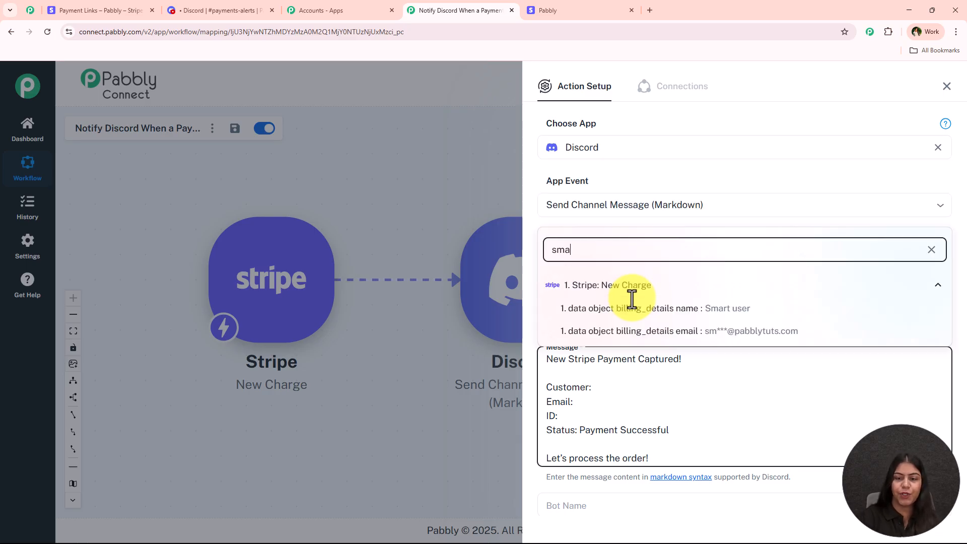
{"action": "left_click", "coordinate": [675, 308]}
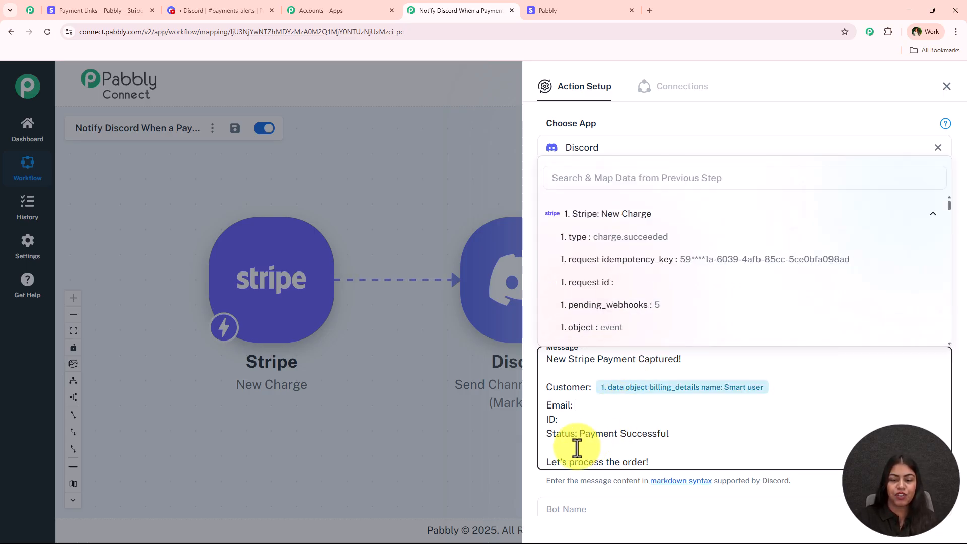
Map the Stripe charge's billing_details email to the Email line of the message
{"action": "left_click", "coordinate": [603, 177]}
{"action": "type", "text": "em"}
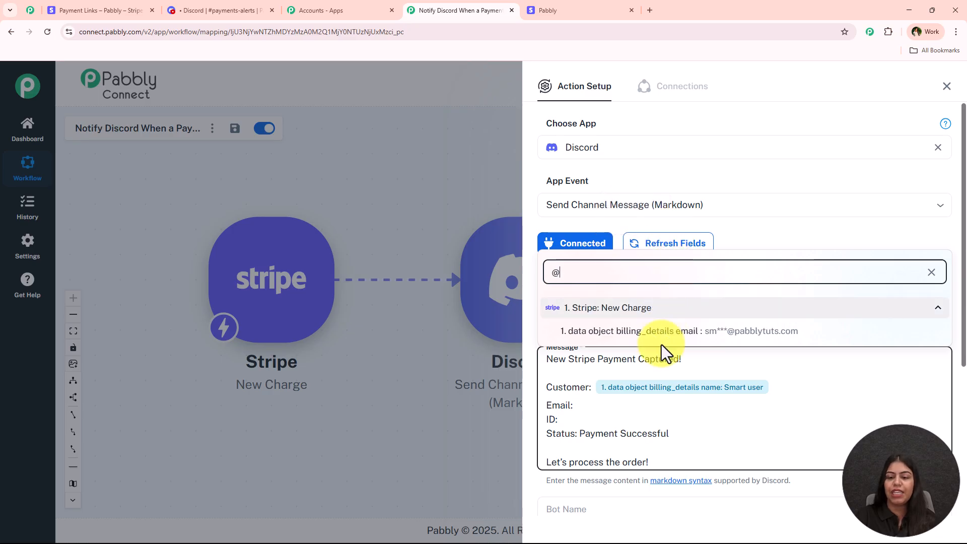
{"action": "left_click", "coordinate": [662, 330]}
Map the Stripe event id to the ID line of the message and close the data mapping list
{"action": "left_click", "coordinate": [594, 186]}
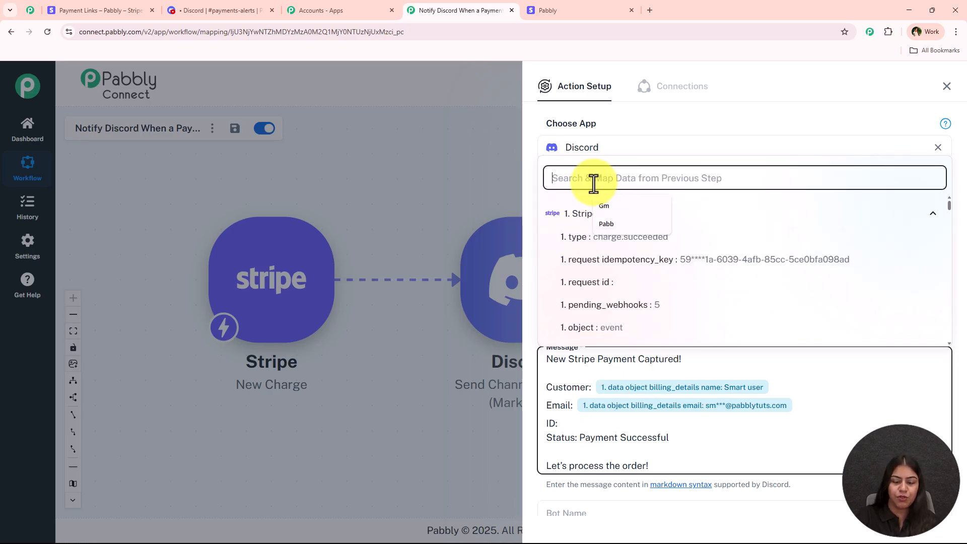
{"action": "type", "text": "id"}
{"action": "left_click", "coordinate": [629, 280]}
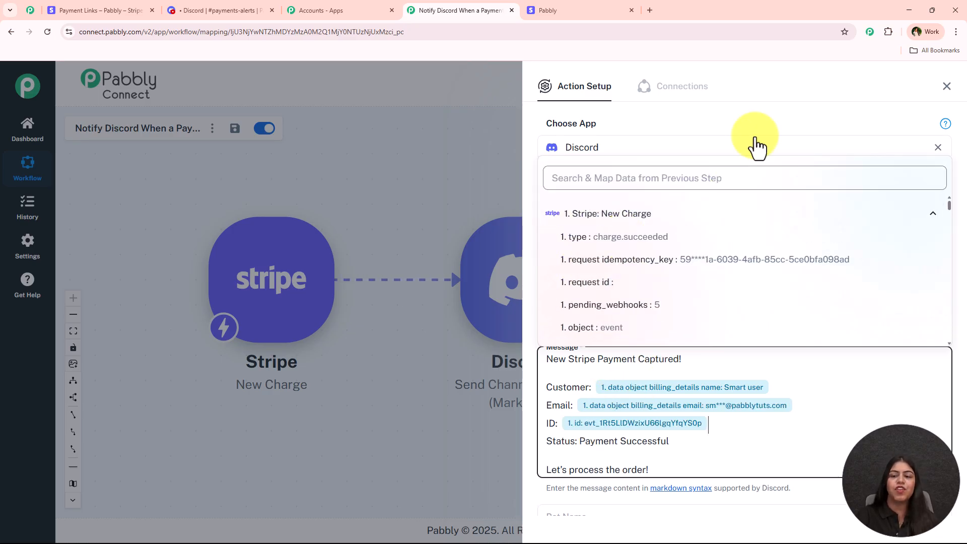
{"action": "left_click", "coordinate": [745, 110]}
{"action": "left_click", "coordinate": [630, 299]}
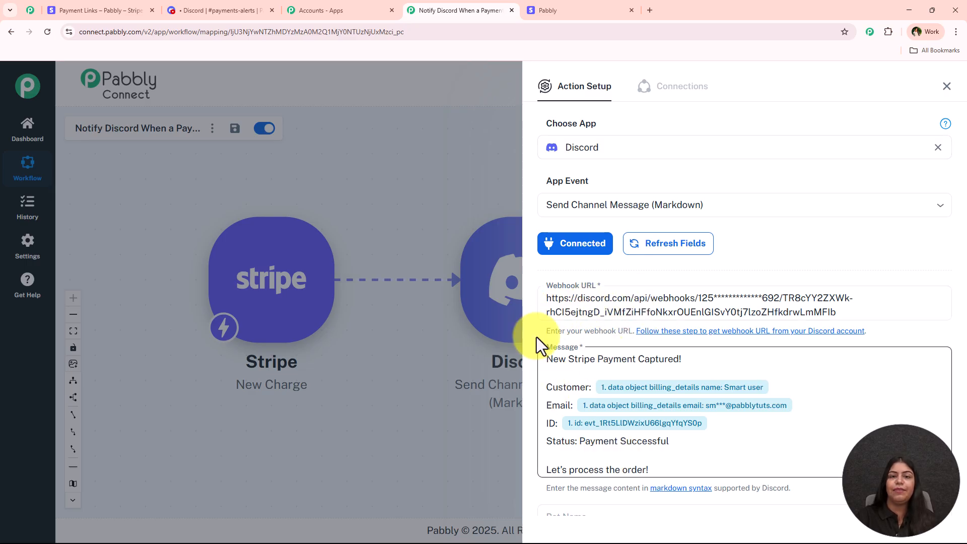
Keep Text To Speech set to Disable, save the Discord action while sending a test request, and close its setup
{"action": "scroll", "coordinate": [712, 436], "scroll_direction": "down", "scroll_amount": 2}
{"action": "scroll", "coordinate": [714, 439], "scroll_direction": "down", "scroll_amount": 3}
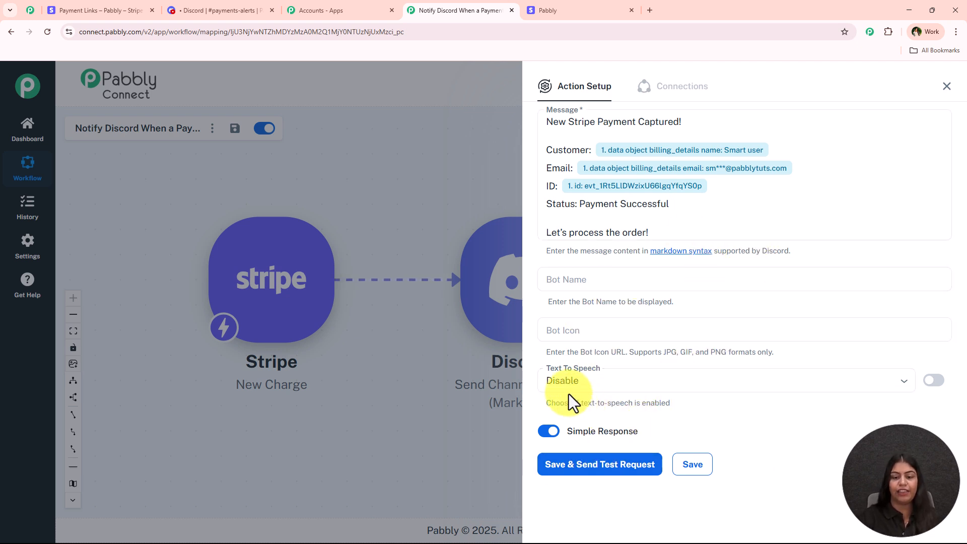
{"action": "left_click", "coordinate": [661, 375]}
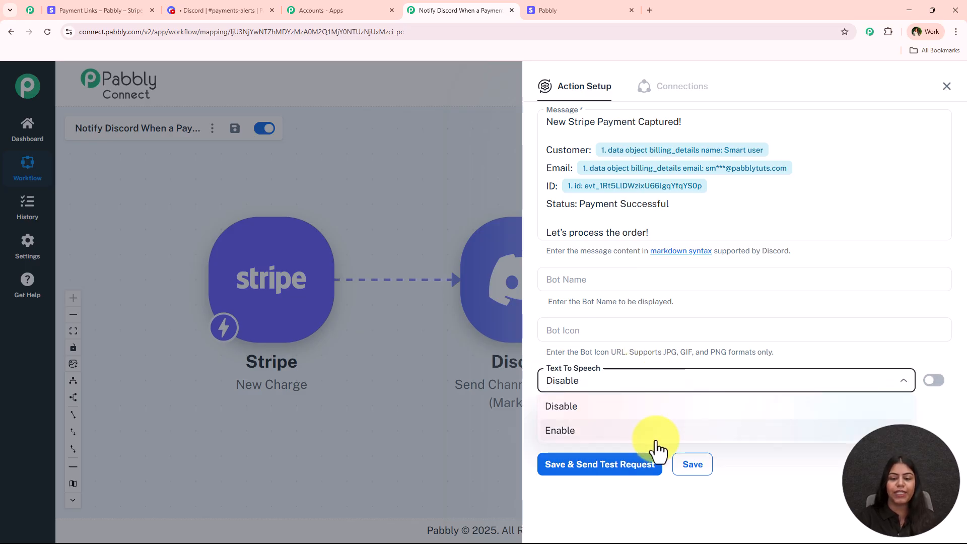
{"action": "left_click", "coordinate": [623, 387]}
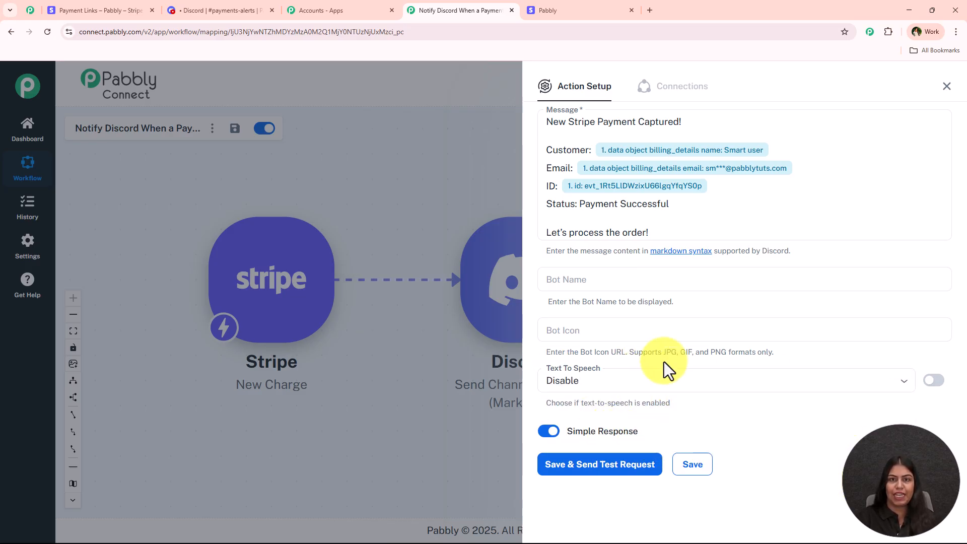
{"action": "left_click", "coordinate": [612, 463]}
{"action": "mouse_move", "coordinate": [611, 439]}
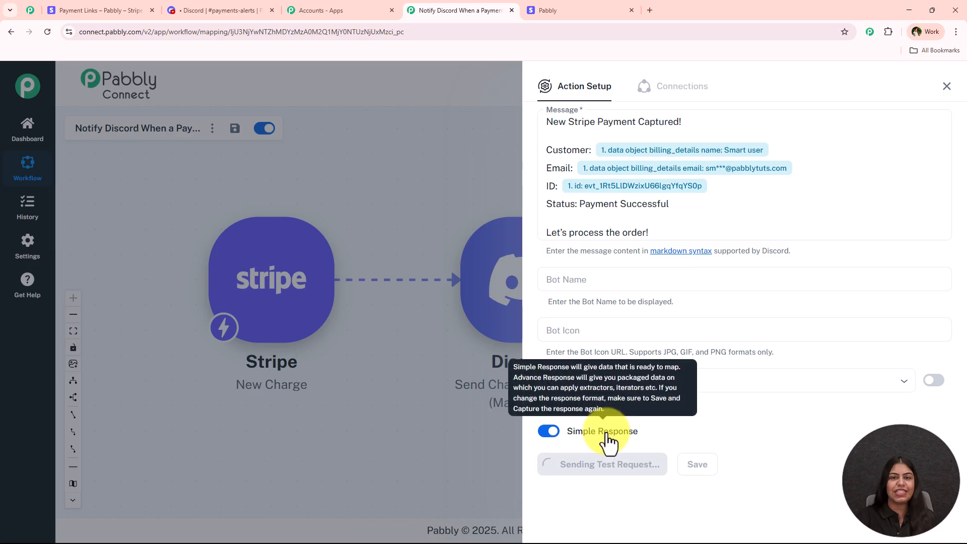
{"action": "scroll", "coordinate": [643, 339], "scroll_direction": "down", "scroll_amount": 4}
{"action": "scroll", "coordinate": [691, 339], "scroll_direction": "up", "scroll_amount": 5}
{"action": "scroll", "coordinate": [691, 352], "scroll_direction": "down", "scroll_amount": 4}
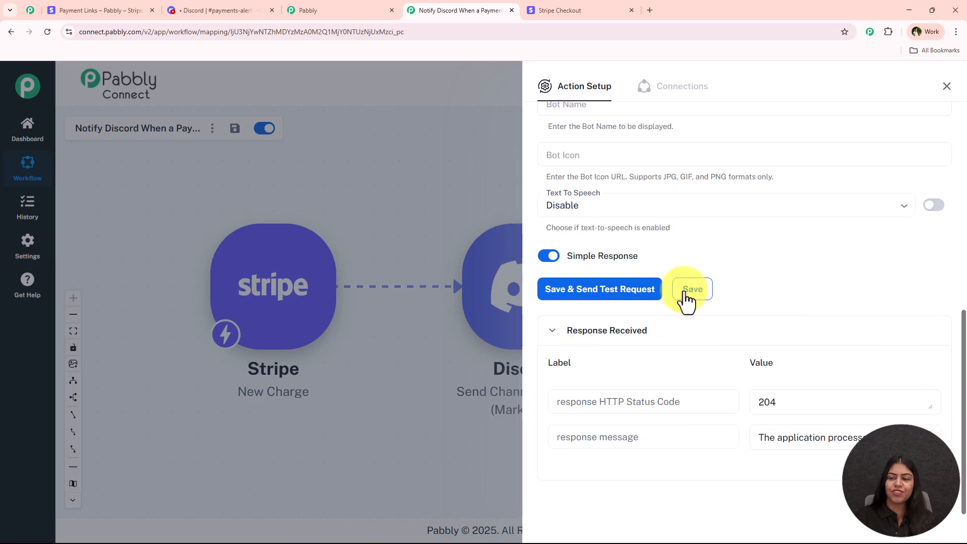
{"action": "left_click", "coordinate": [947, 86]}
{"action": "left_click_drag", "start_coordinate": [565, 287], "coordinate": [693, 317]}
Switch to Discord and check the customer, email, ID and status in the newest payments-alerts message
{"action": "left_click", "coordinate": [220, 4]}
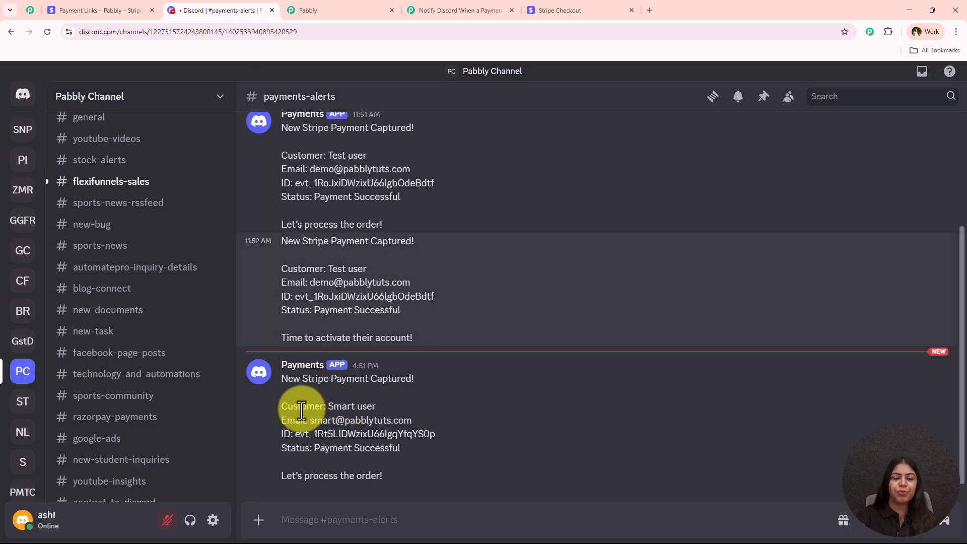
{"action": "left_click_drag", "start_coordinate": [274, 387], "coordinate": [444, 467]}
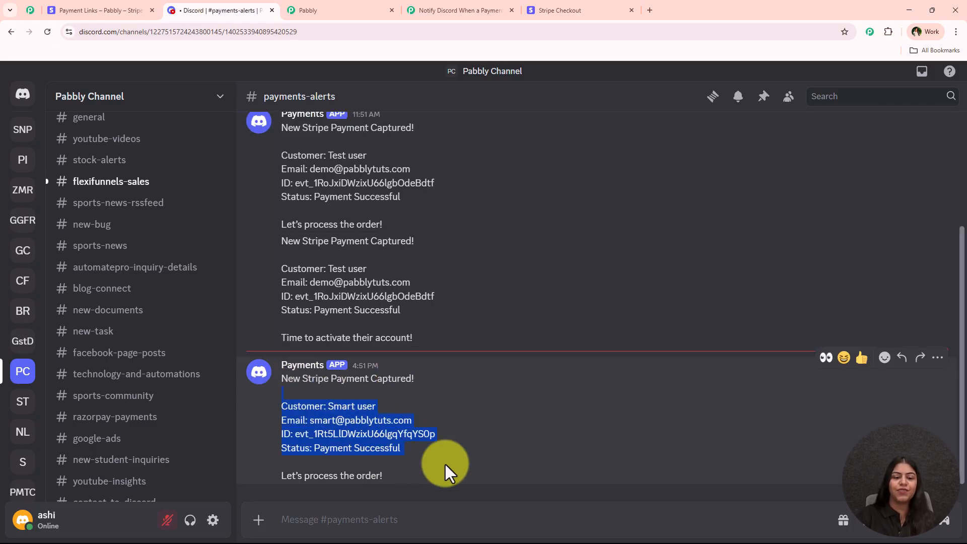
{"action": "left_click", "coordinate": [444, 468]}
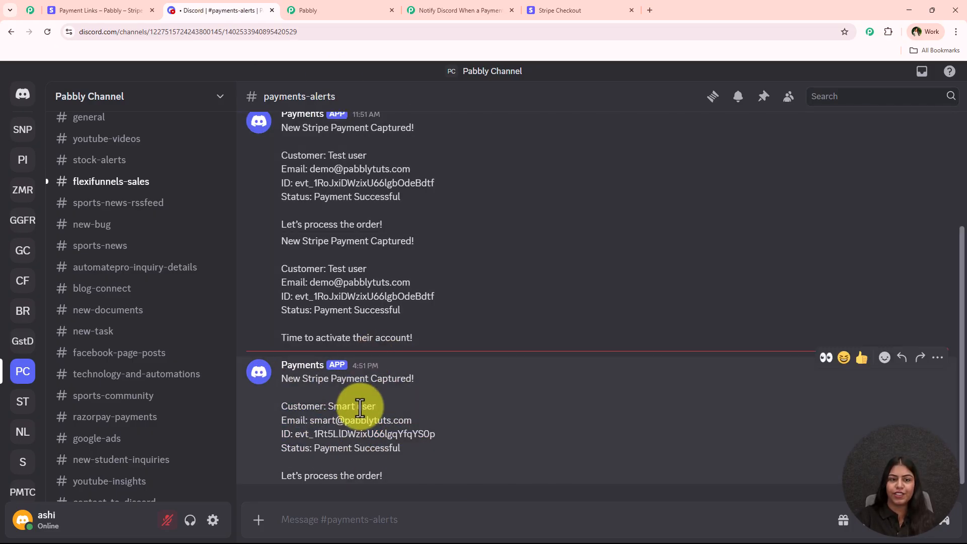
Reload the Stripe payment links page and switch to the Stripe checkout to load a fresh test payment form
{"action": "left_click", "coordinate": [444, 10]}
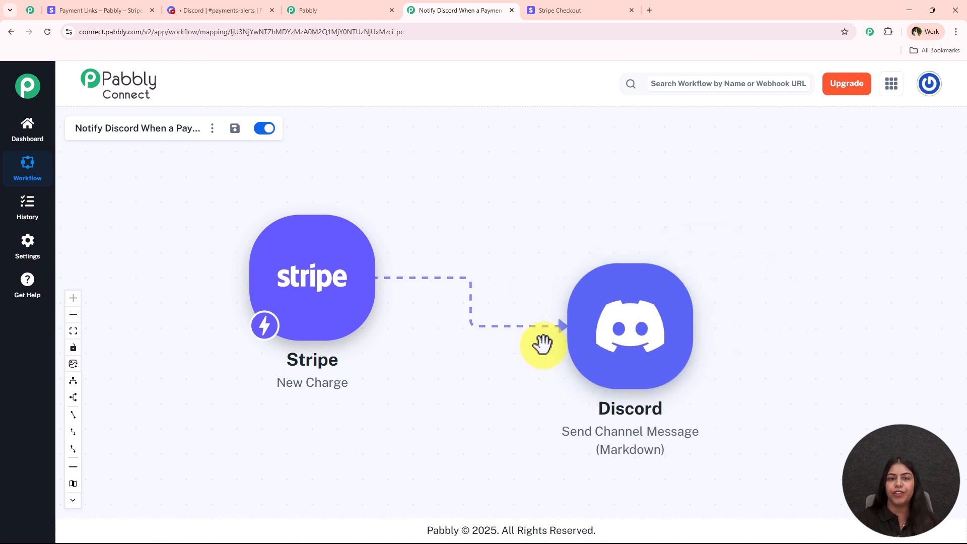
{"action": "left_click", "coordinate": [77, 10]}
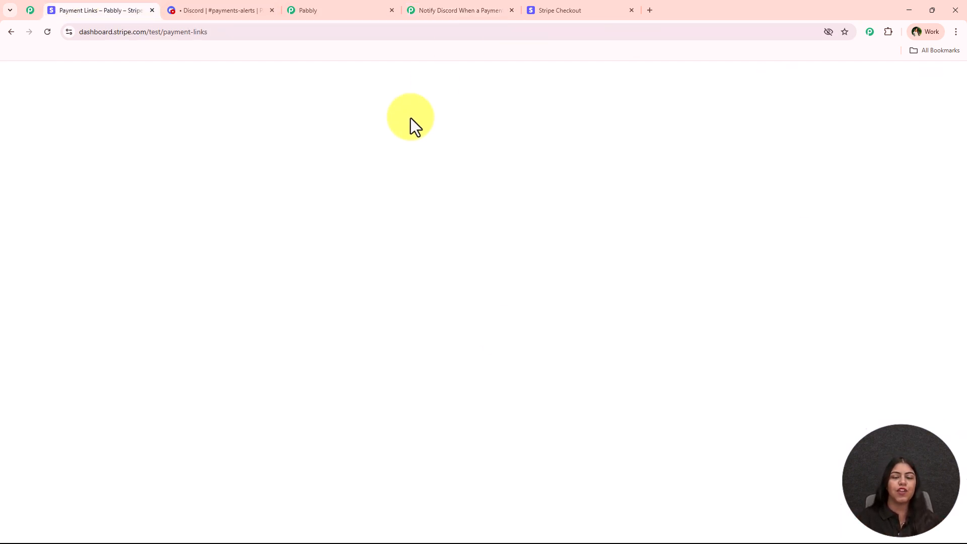
{"action": "left_click", "coordinate": [48, 32]}
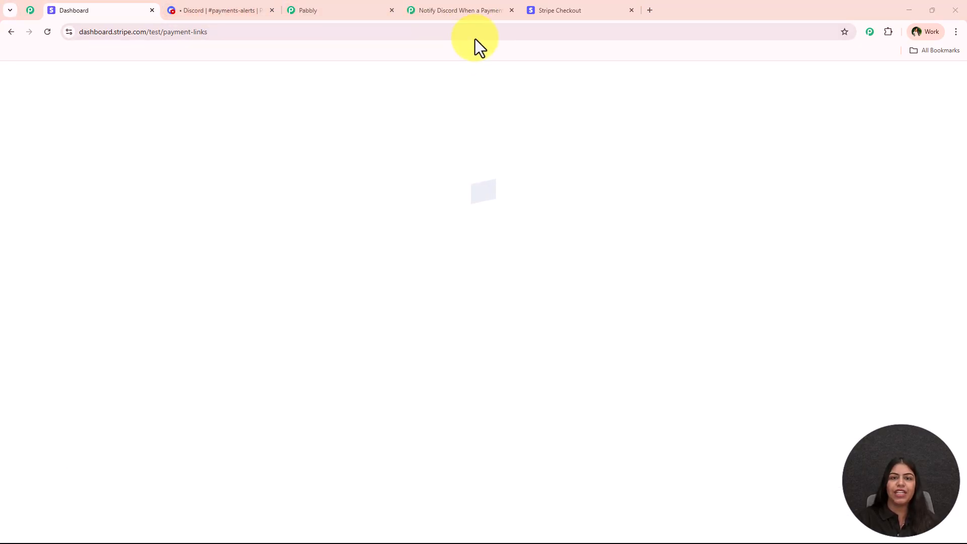
{"action": "left_click", "coordinate": [569, 10]}
{"action": "left_click", "coordinate": [47, 31]}
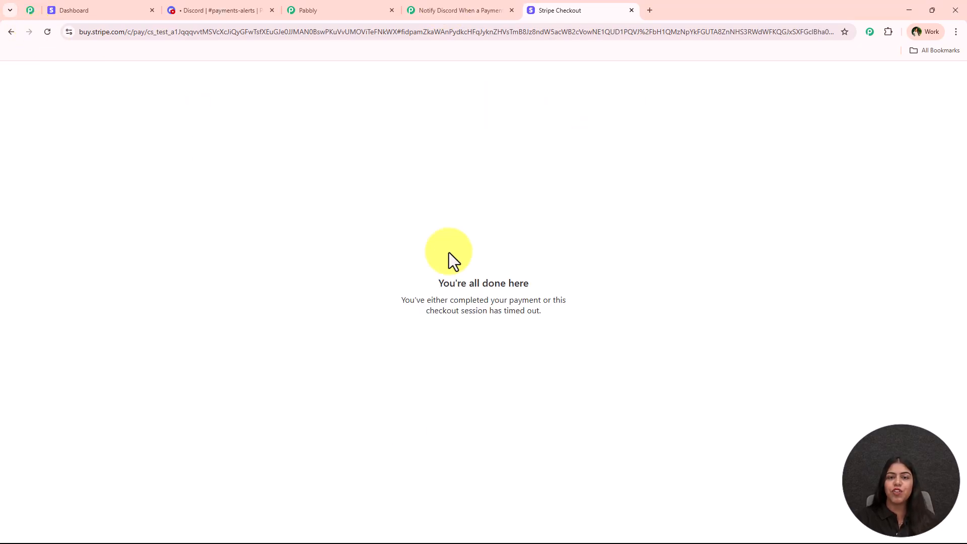
{"action": "left_click", "coordinate": [47, 31]}
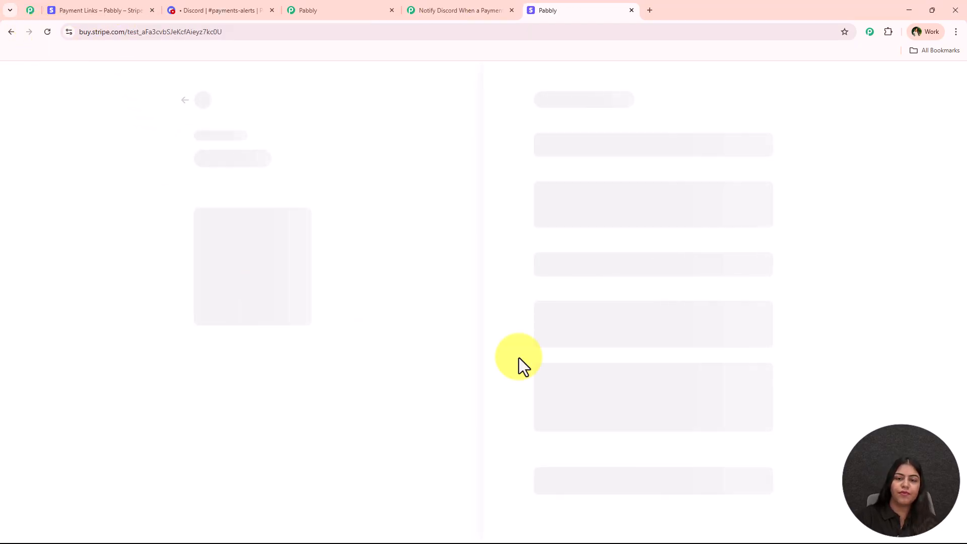
Fill in the contact email and phone, and enter the test card number, expiry date and CVC
{"action": "left_click", "coordinate": [628, 141]}
{"action": "left_click", "coordinate": [650, 204]}
{"action": "left_click", "coordinate": [584, 246]}
{"action": "type", "text": "4111 1111 1111 1111"}
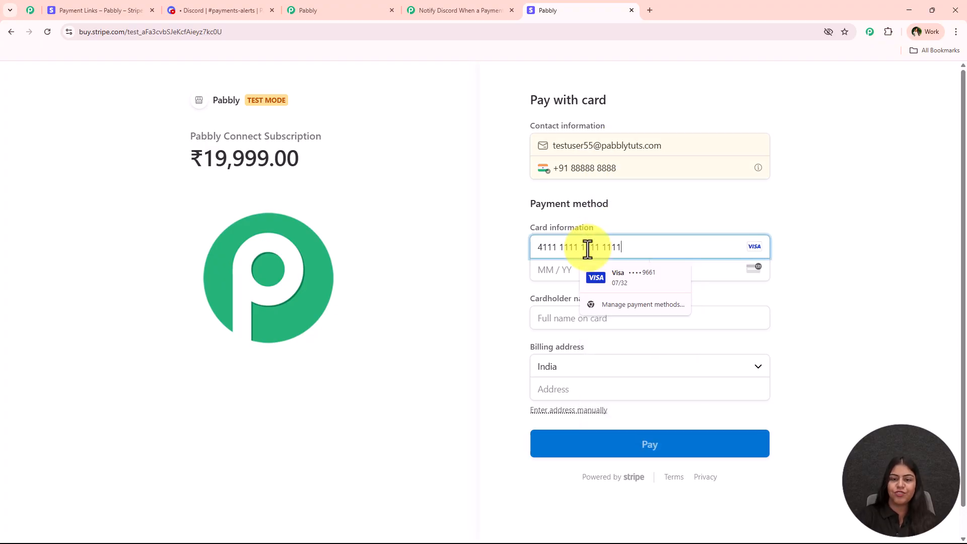
{"action": "left_click", "coordinate": [547, 270]}
{"action": "type", "text": "03 / "}
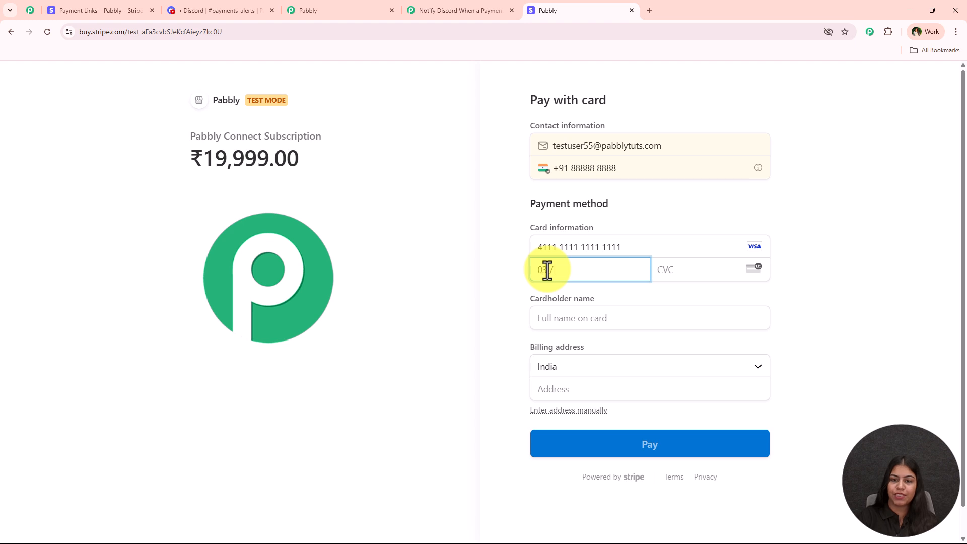
{"action": "type", "text": "26"}
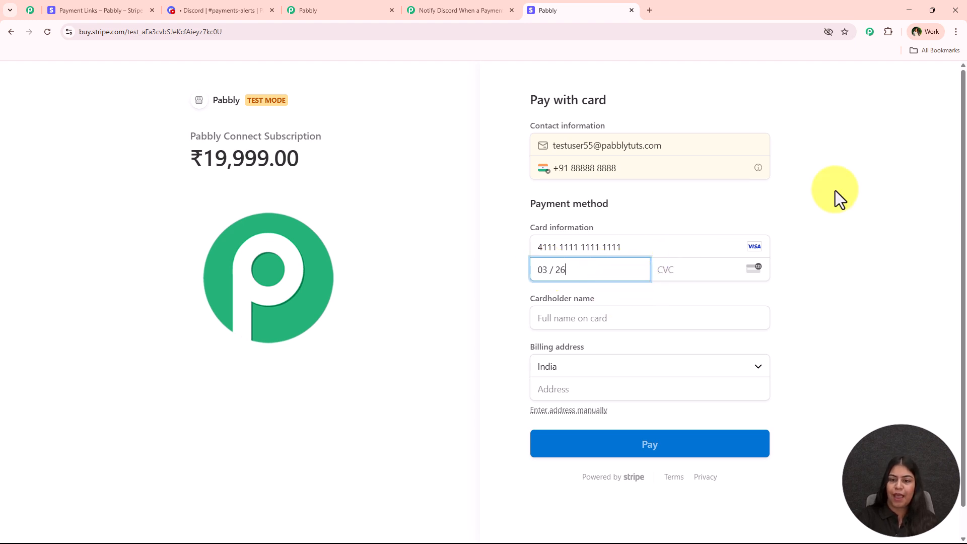
{"action": "left_click", "coordinate": [690, 270]}
{"action": "type", "text": "333"}
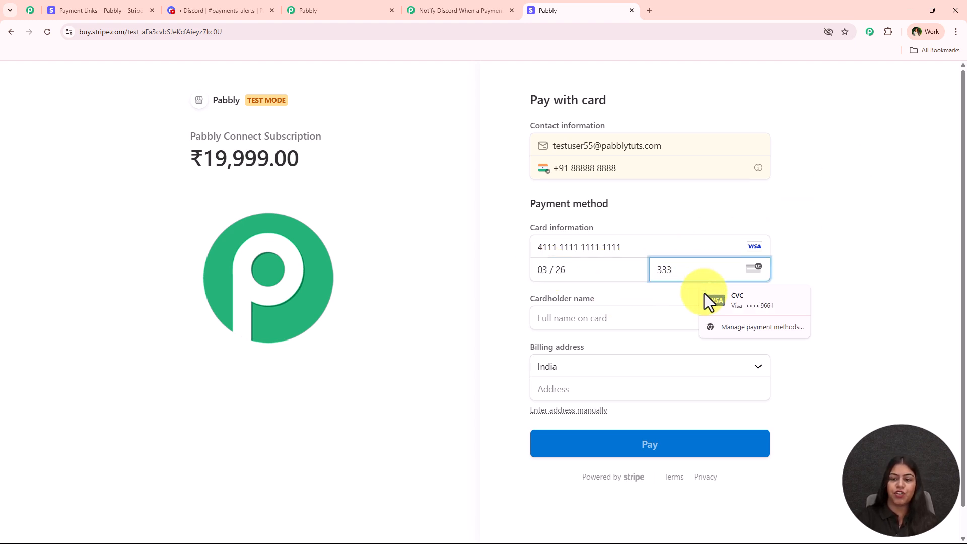
Fill in the cardholder name and the billing address from the saved suggestions
{"action": "left_click", "coordinate": [635, 318]}
{"action": "left_click", "coordinate": [616, 384]}
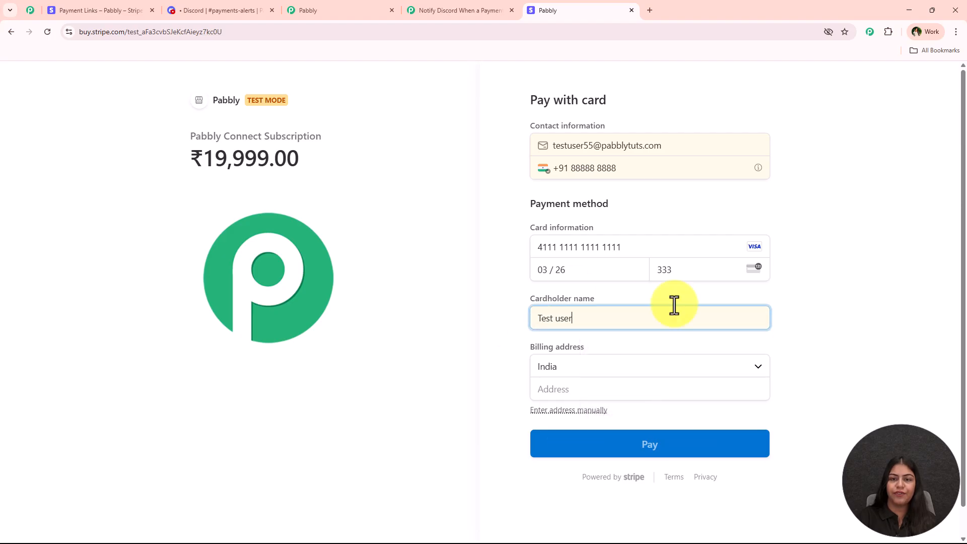
{"action": "left_click", "coordinate": [594, 382]}
{"action": "left_click", "coordinate": [607, 369]}
Complete the contact phone number with its missing digit and submit the Pabbly Connect Subscription payment
{"action": "left_click", "coordinate": [638, 172]}
{"action": "type", "text": "8"}
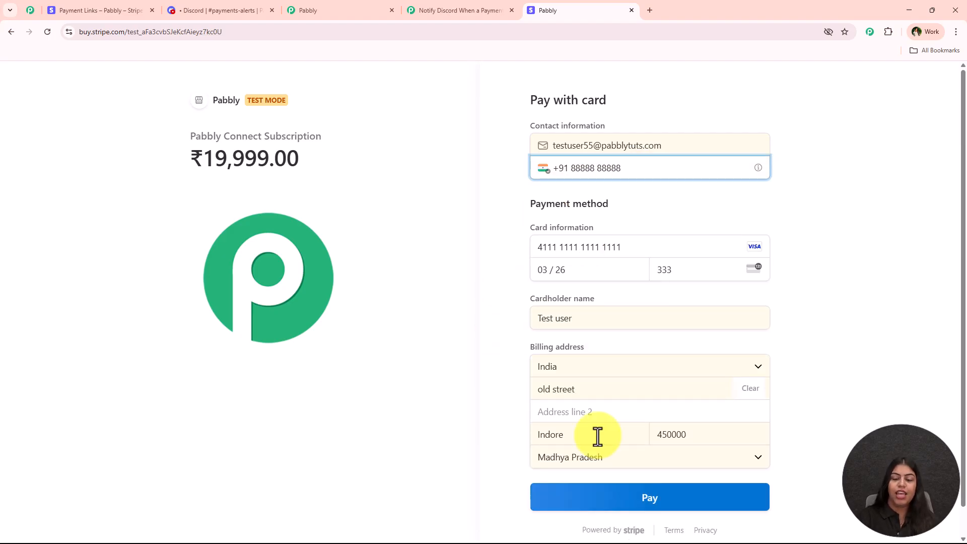
{"action": "scroll", "coordinate": [705, 478], "scroll_direction": "down", "scroll_amount": 1}
{"action": "left_click", "coordinate": [758, 471]}
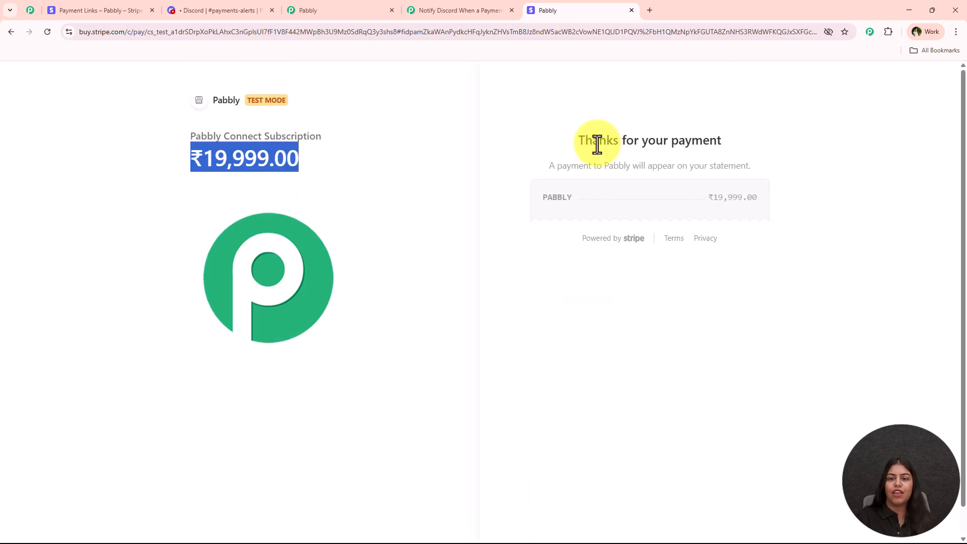
{"action": "left_click_drag", "start_coordinate": [577, 142], "coordinate": [729, 144]}
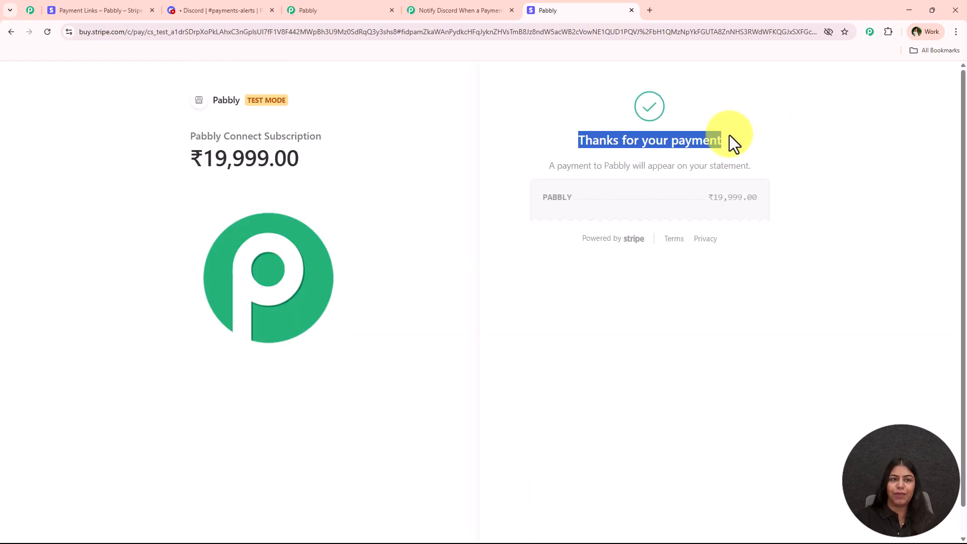
Check the new payment's customer and email in Discord's payments-alerts channel, and return to the Pabbly Connect workflow
{"action": "left_click", "coordinate": [258, 10]}
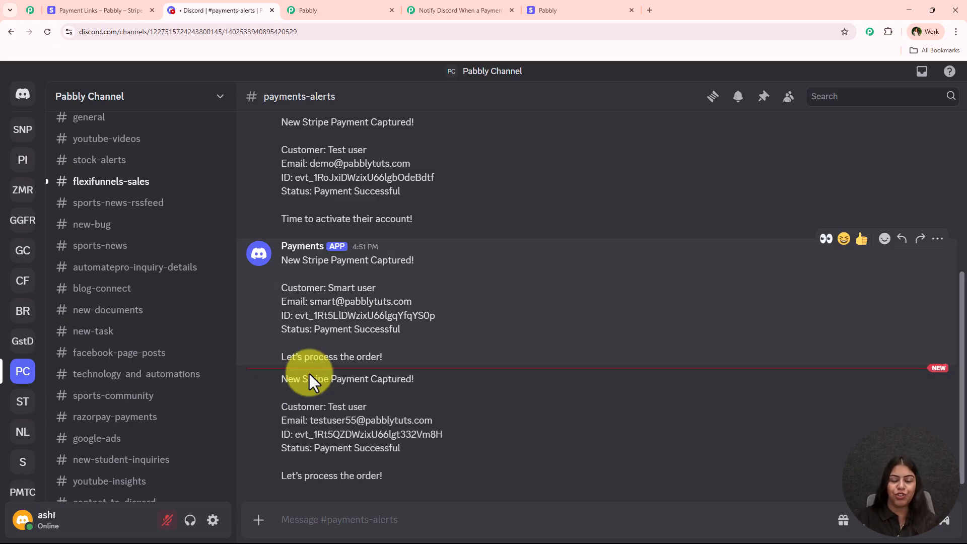
{"action": "left_click_drag", "start_coordinate": [329, 406], "coordinate": [422, 410]}
{"action": "left_click_drag", "start_coordinate": [301, 418], "coordinate": [324, 431]}
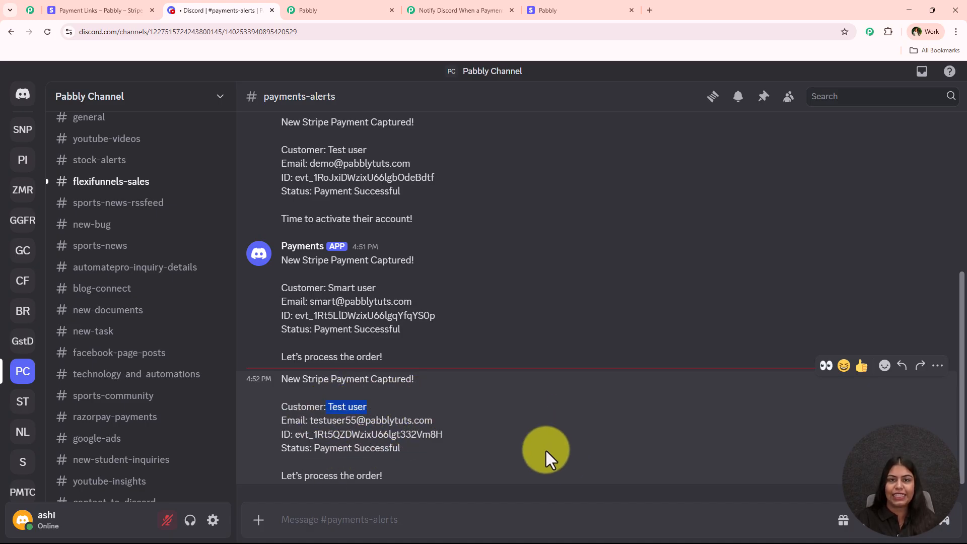
{"action": "left_click", "coordinate": [416, 10]}
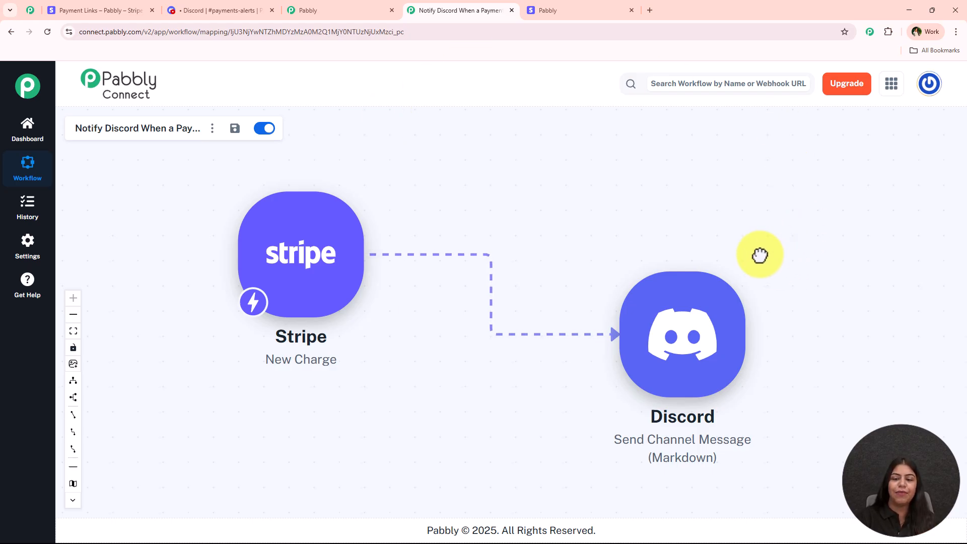
{"action": "left_click_drag", "start_coordinate": [773, 238], "coordinate": [821, 292]}
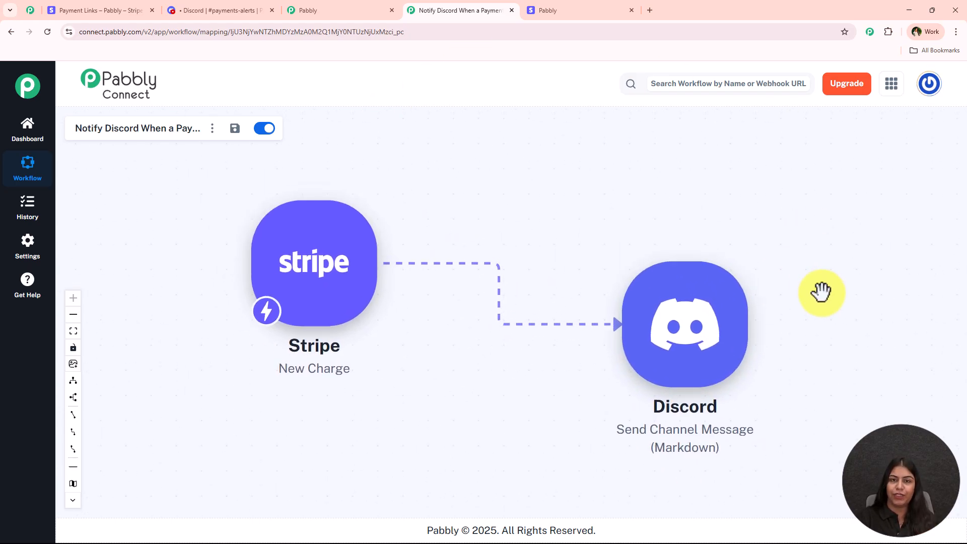